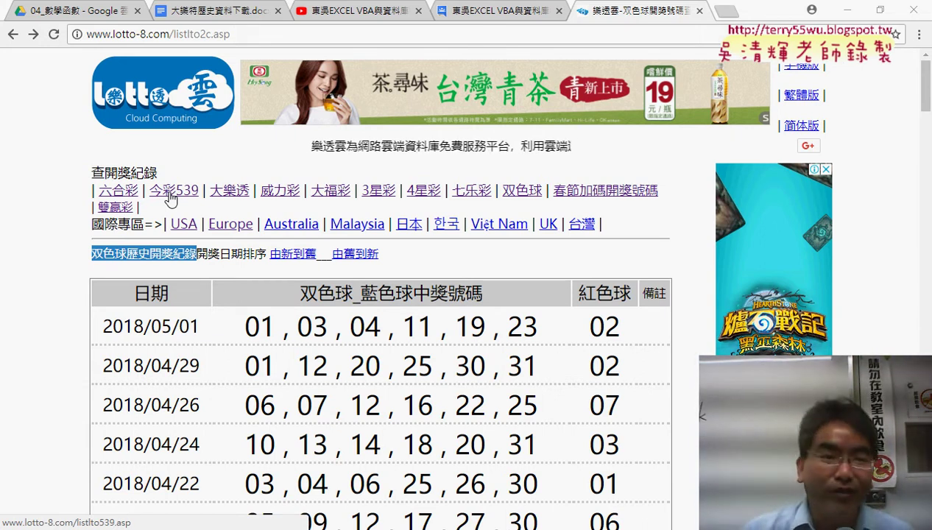
- Open the 今彩539 draw history on lotto-8 and select the first row's winning numbers
click(169, 194)
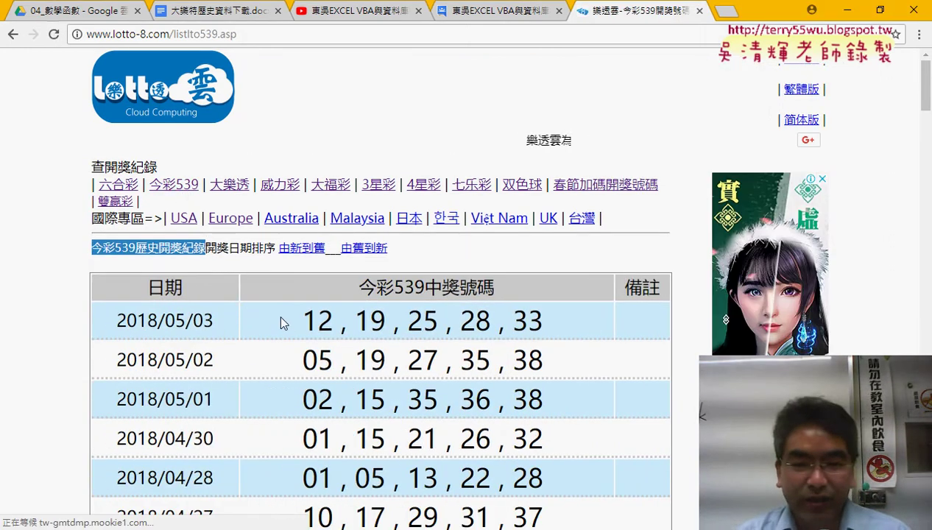
drag(280, 322, 577, 325)
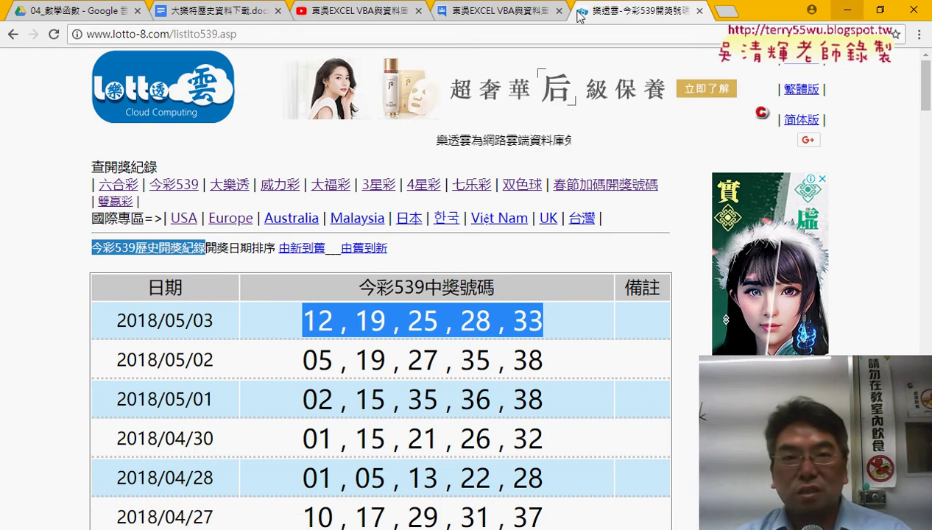
- In 大樂特歷史資料下載.docx, select the entire Sub 資料剖析 macro through Columns("B").Delete and End Sub
click(214, 11)
drag(927, 145, 927, 290)
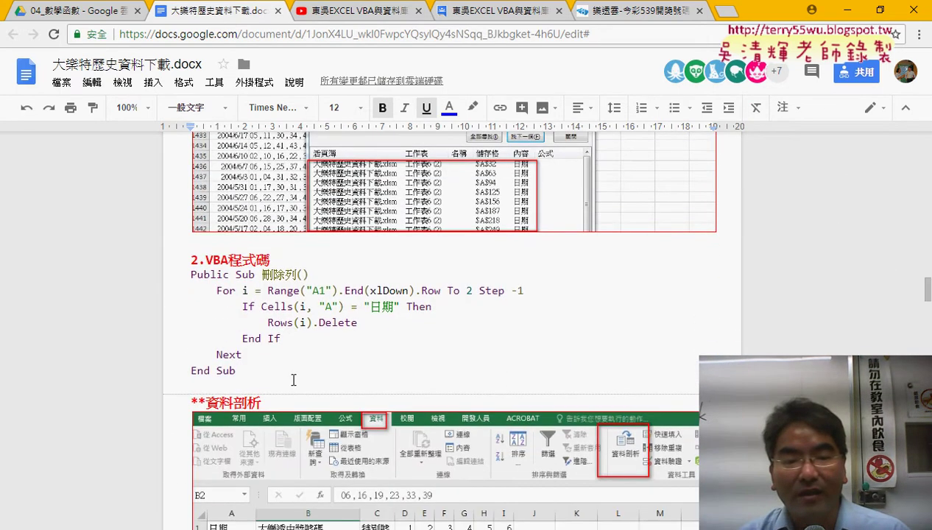
drag(293, 380, 184, 275)
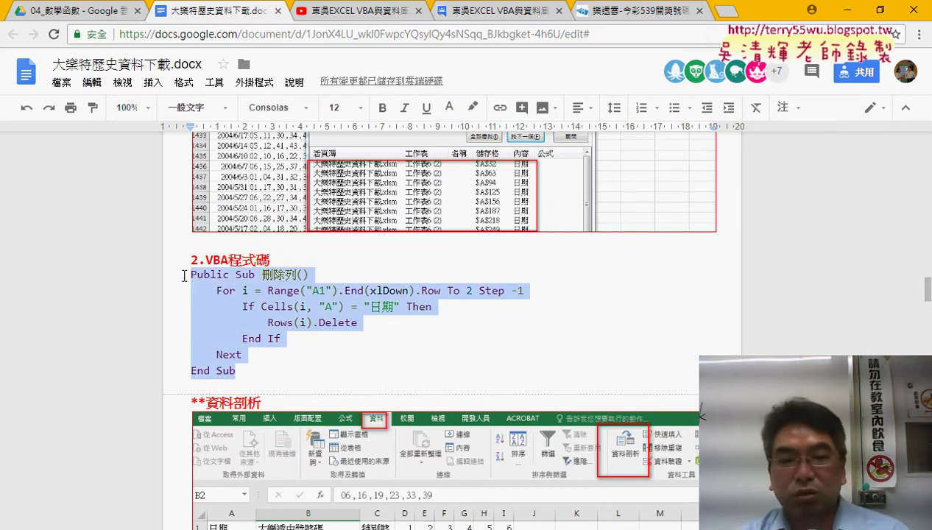
scroll(184, 275, down, 3)
drag(261, 257, 189, 262)
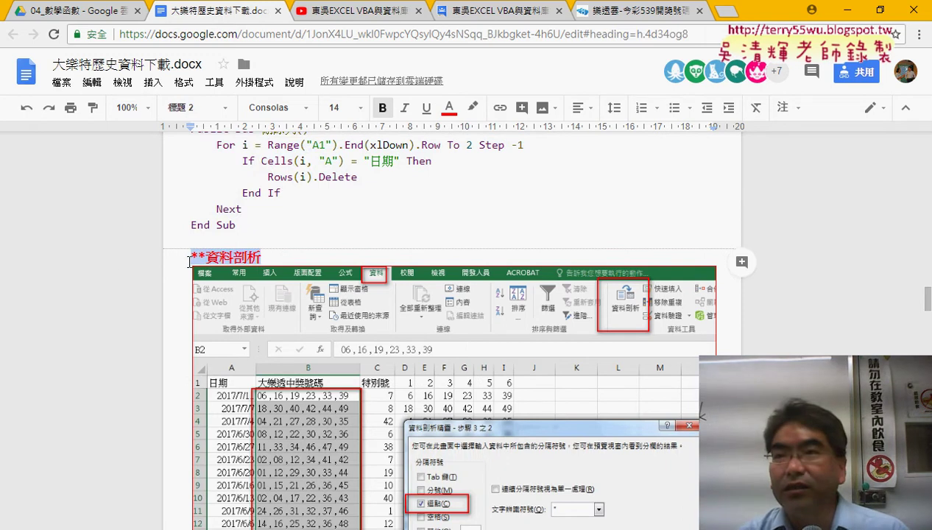
scroll(112, 271, down, 7)
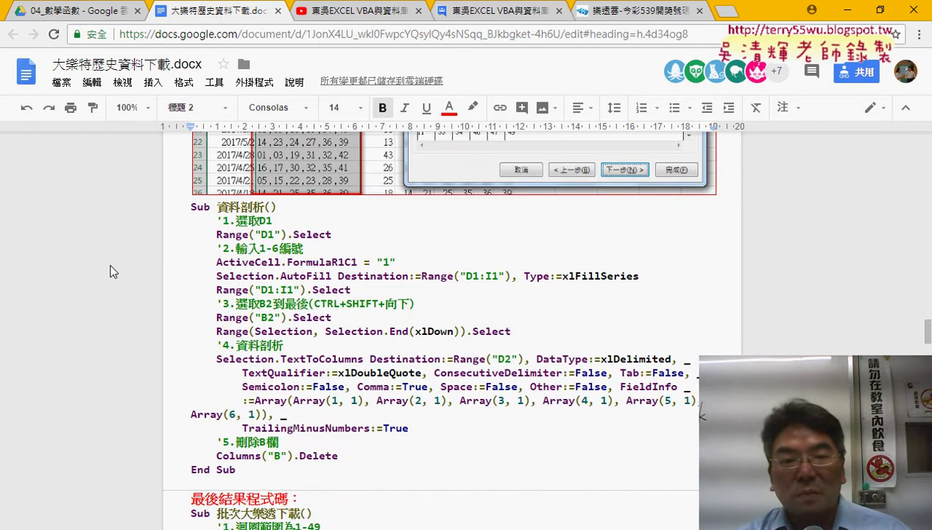
drag(279, 222, 218, 223)
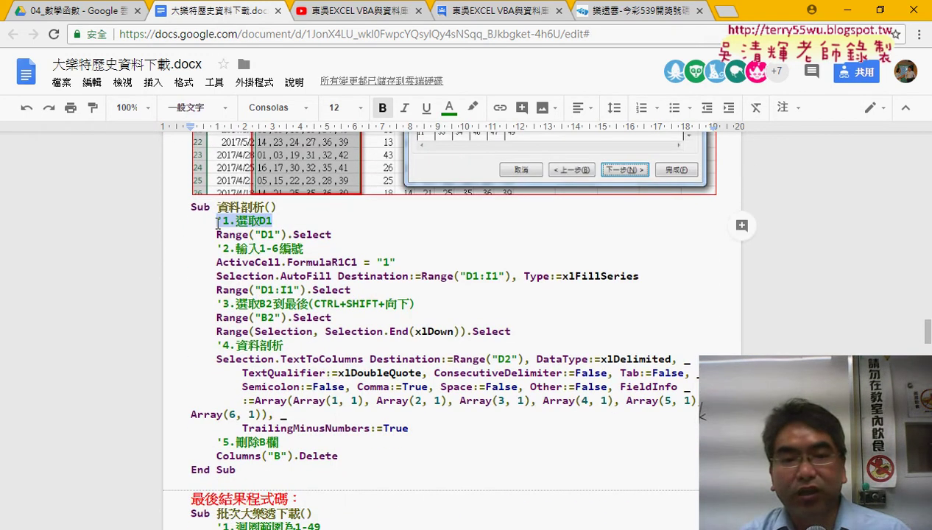
click(278, 249)
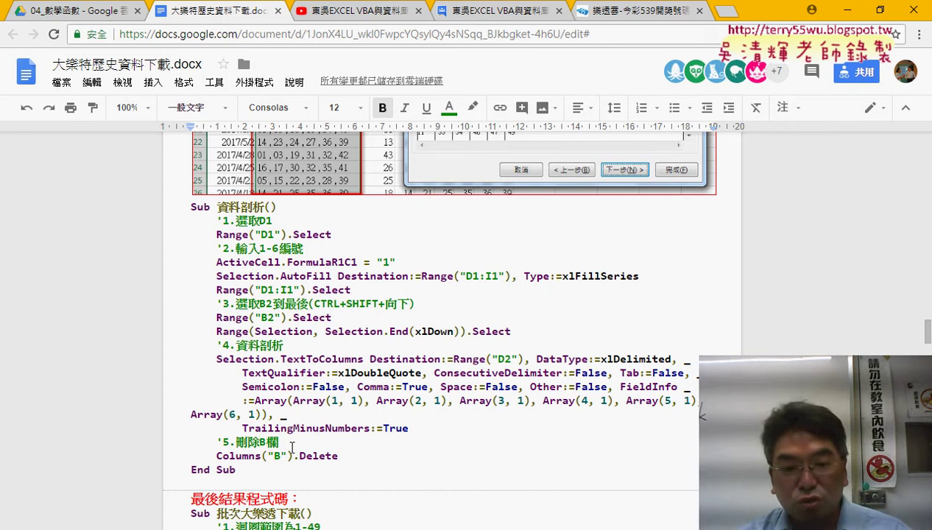
drag(348, 455, 216, 456)
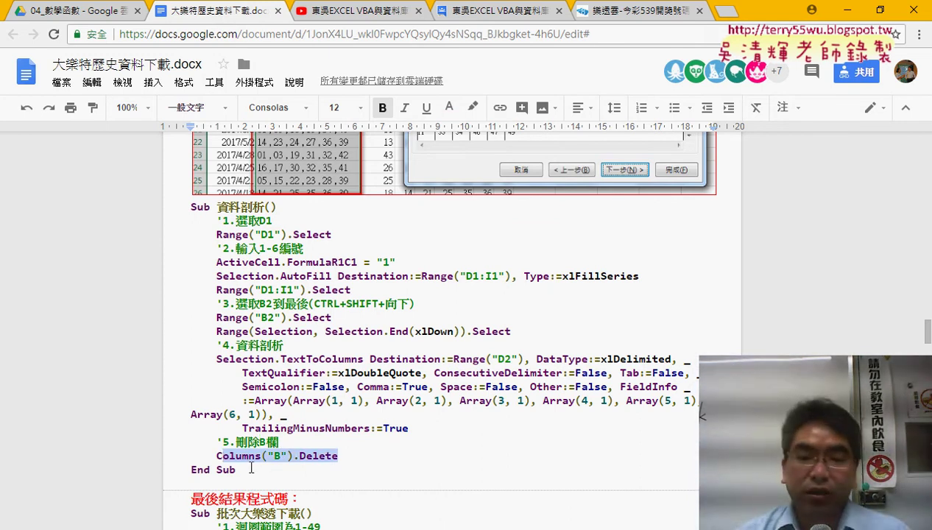
drag(251, 468, 186, 210)
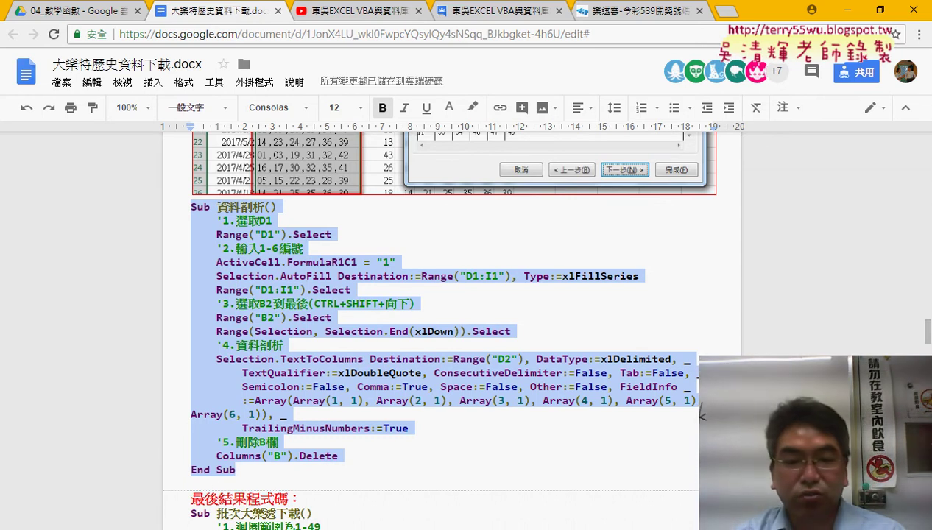
- Paste the Sub 資料剖析 code into Module2 below 刪除列 and shift the editor window left
mouse_move(294, 524)
click(426, 430)
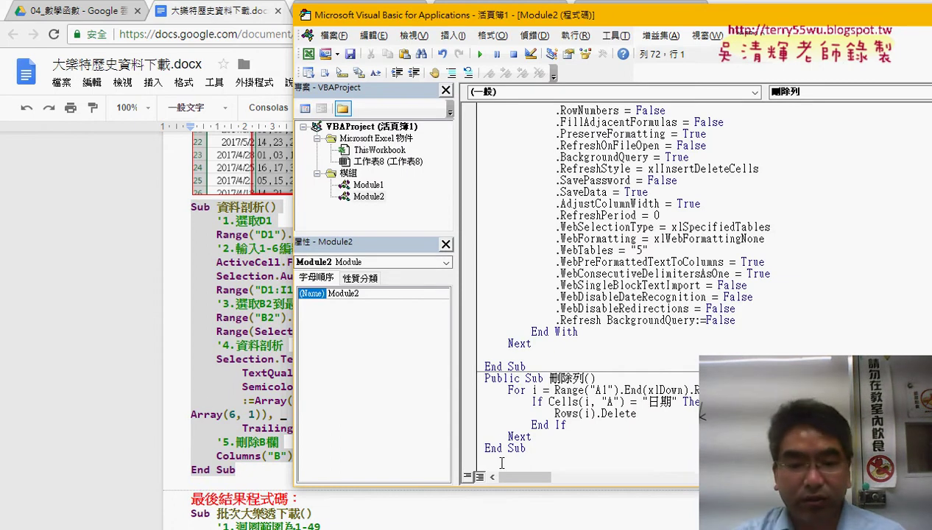
key(ctrl+v)
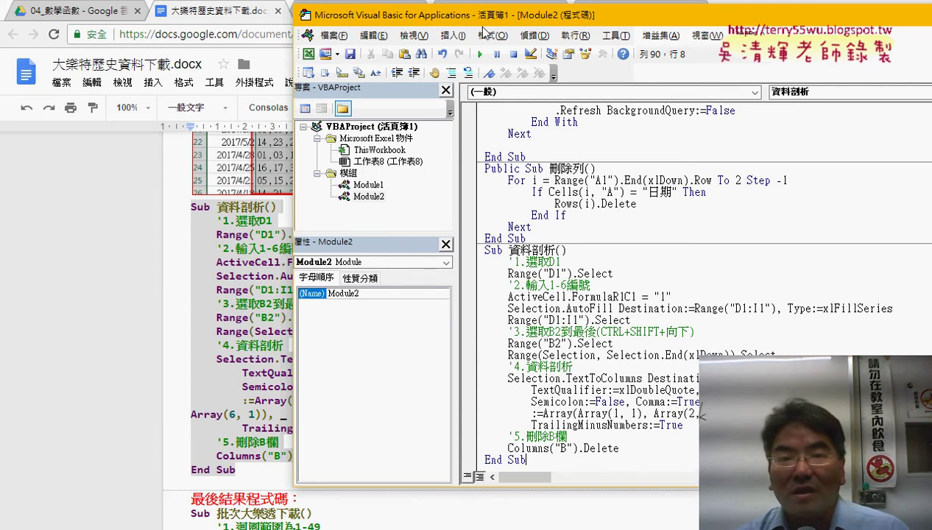
drag(486, 22, 266, 25)
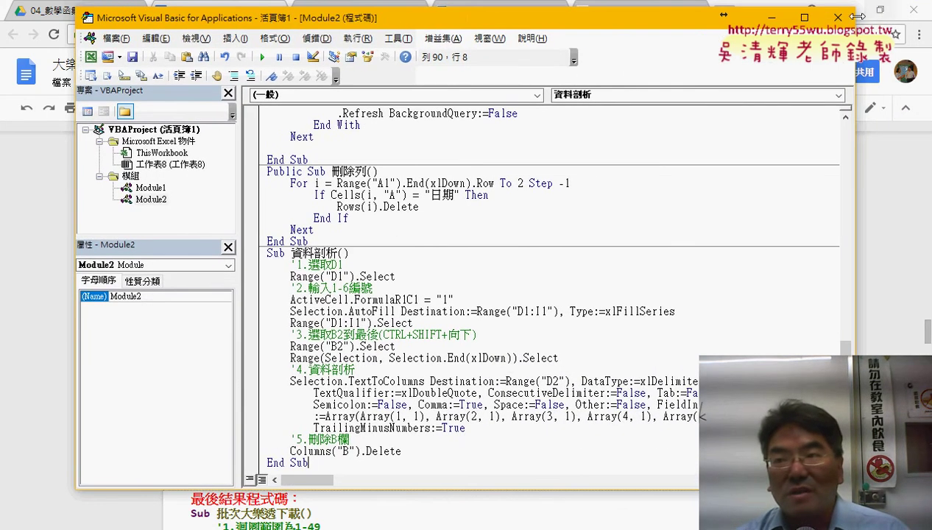
- Hide the browser, move the VBA editor back right, and scroll to the 批次大樂透下載 code
click(856, 16)
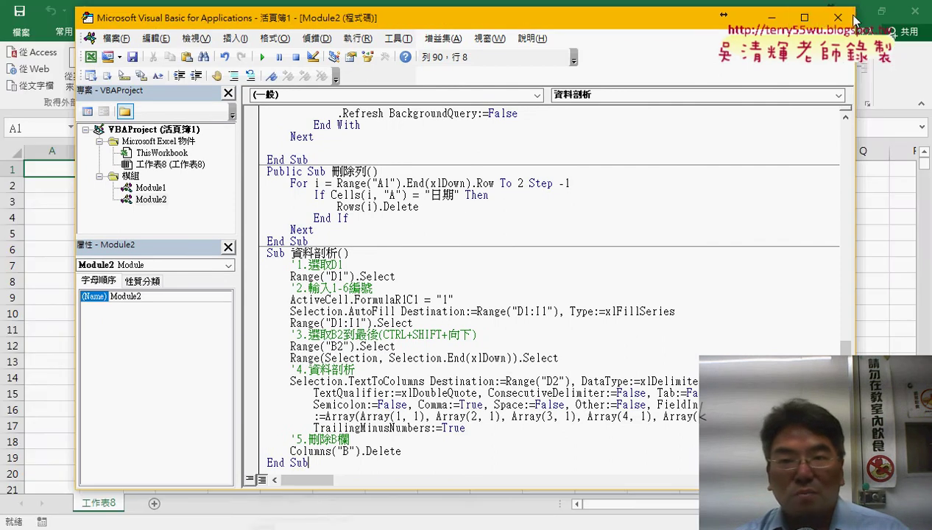
drag(513, 22, 605, 22)
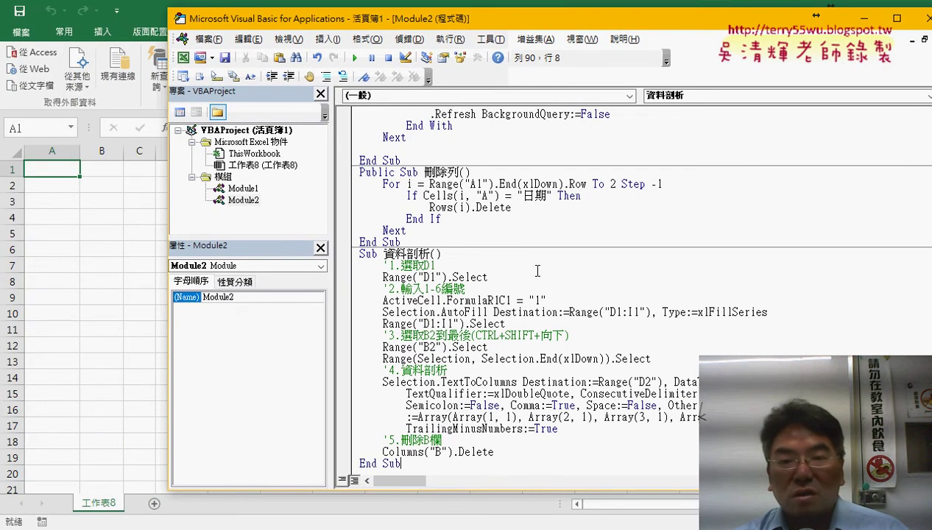
scroll(538, 271, up, 3)
scroll(537, 271, up, 4)
scroll(536, 265, up, 3)
scroll(533, 256, up, 2)
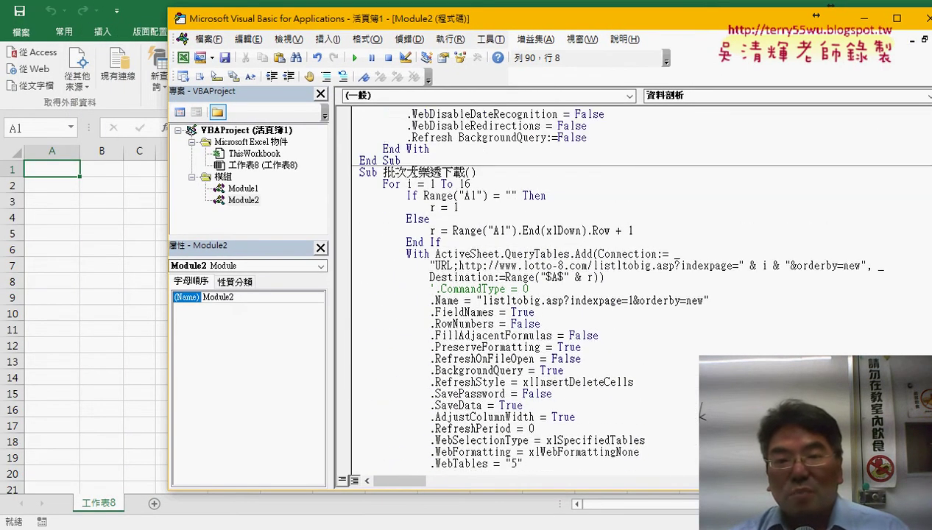
drag(391, 172, 464, 171)
scroll(485, 283, down, 5)
- Insert a blank line after the download loop's Next, before End Sub
click(425, 384)
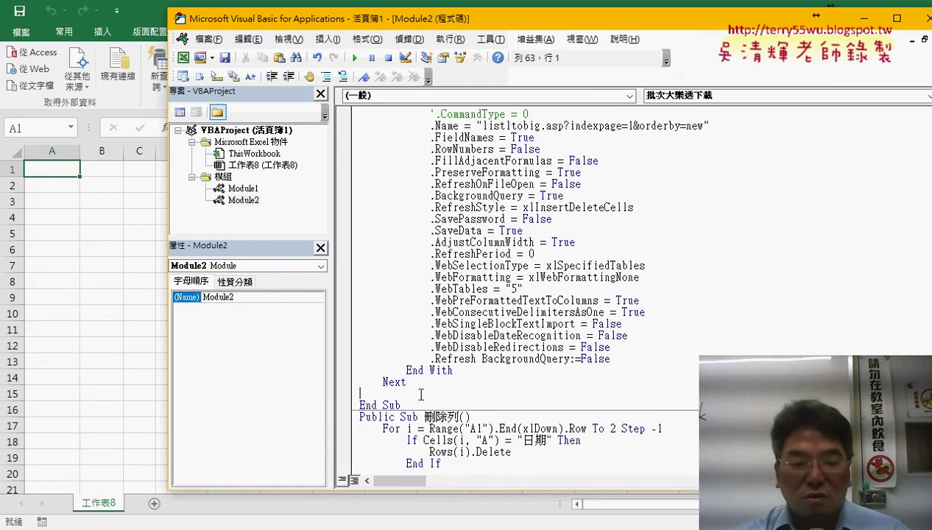
click(383, 393)
key(Return)
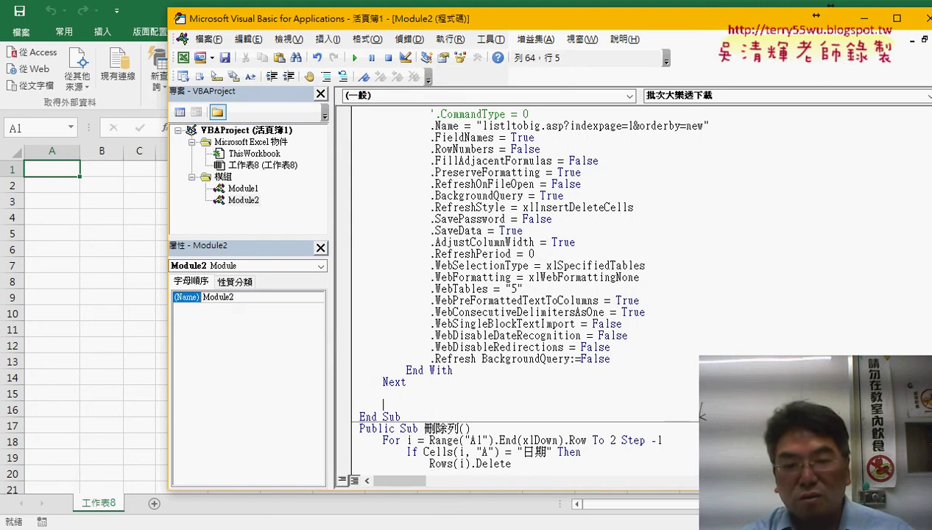
click(479, 463)
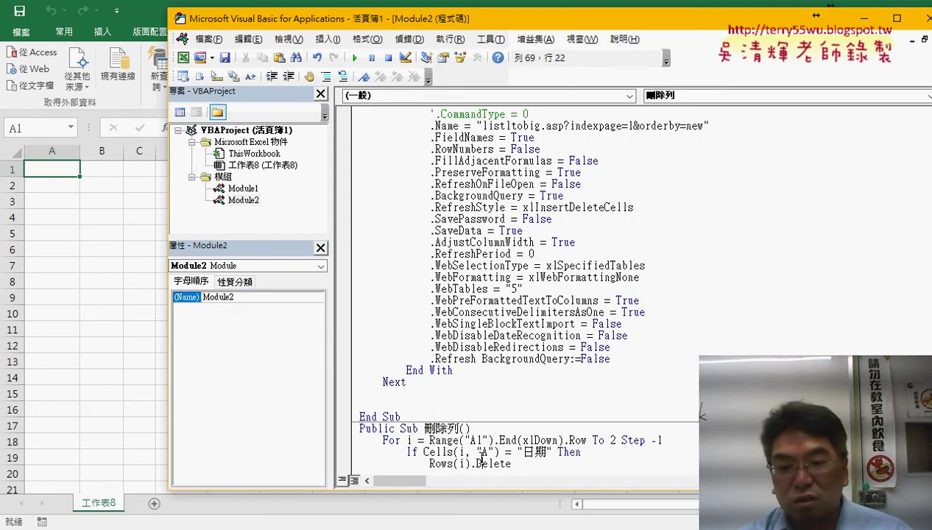
scroll(479, 463, down, 2)
drag(407, 417, 361, 370)
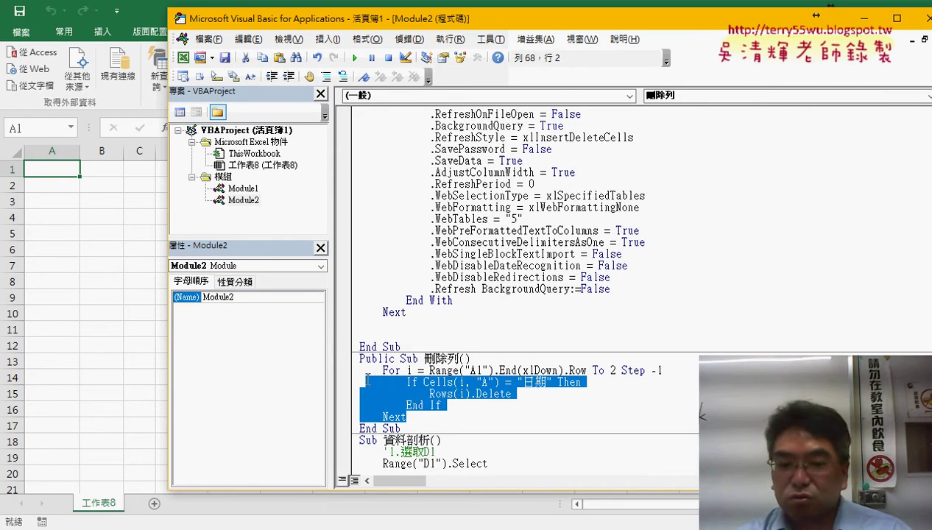
click(401, 326)
- Add a '2 comment and a Call 刪除列 line after Next
key(Return)
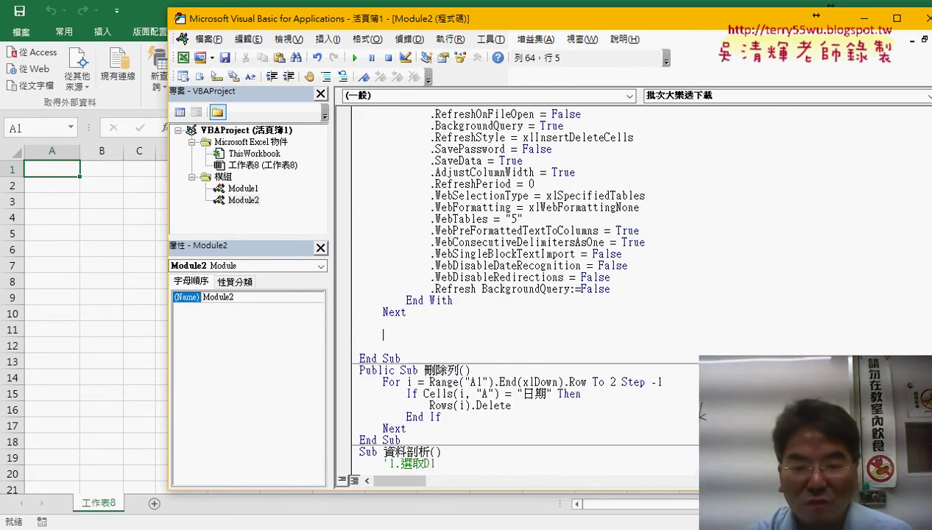
click(444, 326)
text(ㄊ)
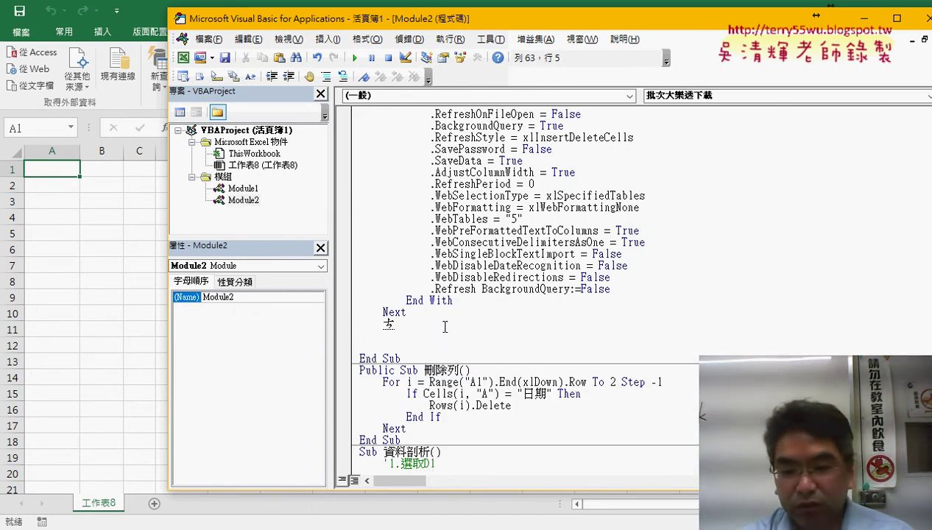
key(BackSpace)
text('2)
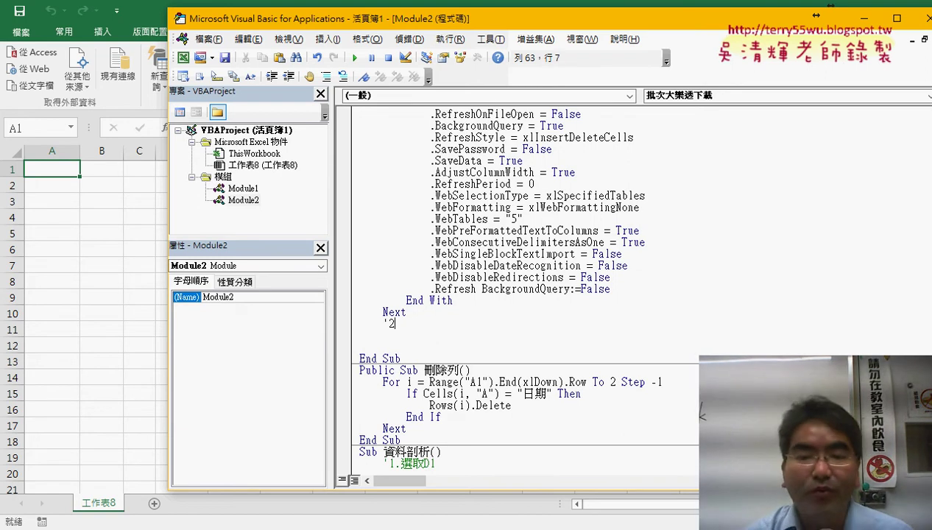
key(Return)
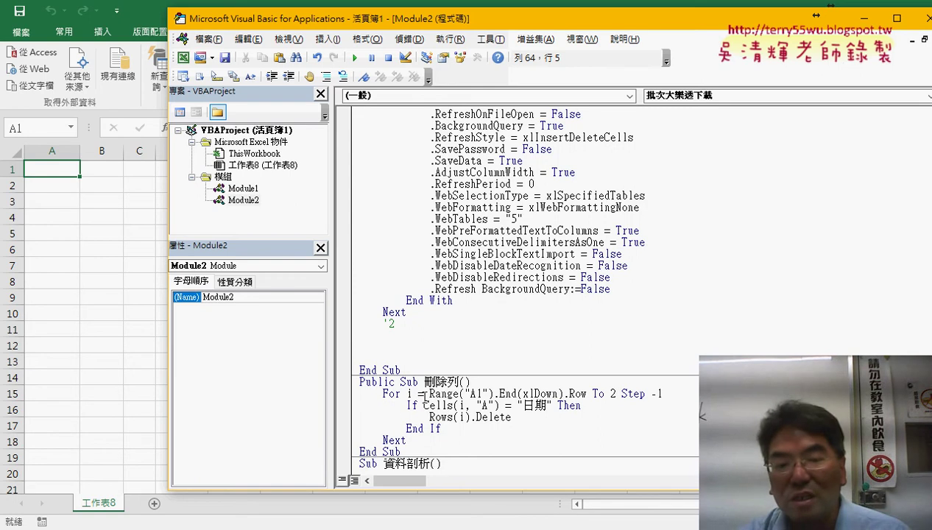
click(424, 383)
drag(424, 383, 461, 381)
key(ctrl+c)
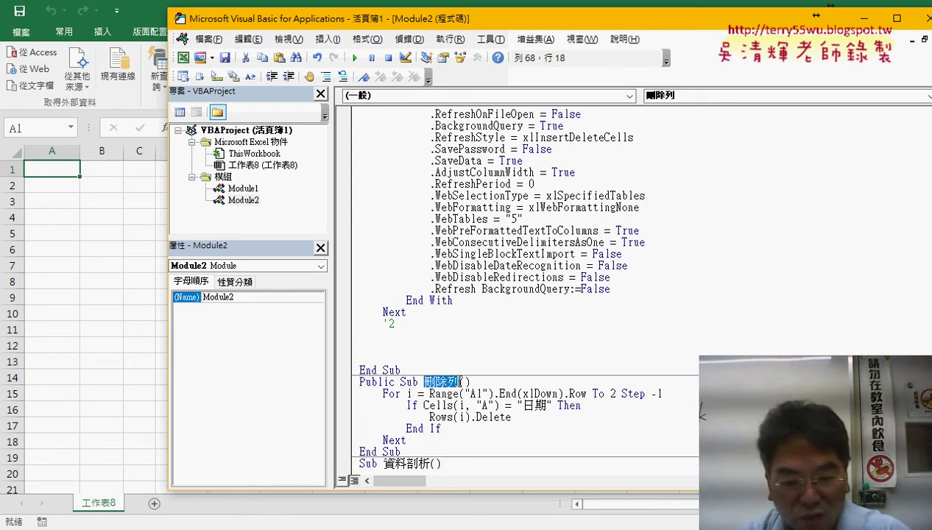
click(430, 336)
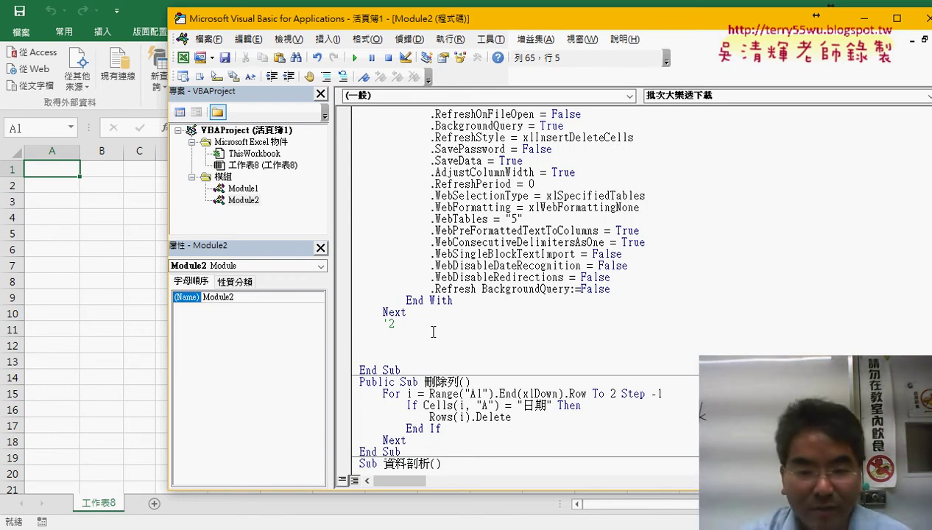
text(call)
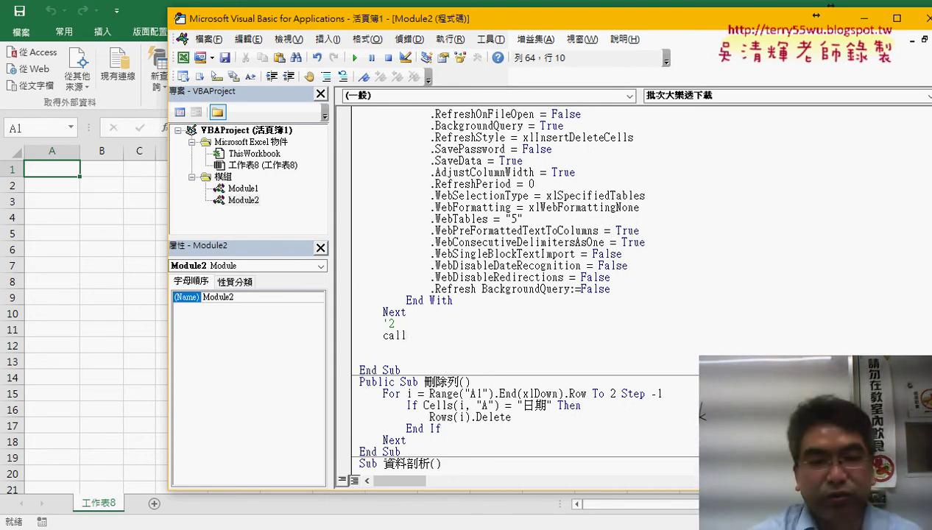
key(ctrl+v)
click(465, 426)
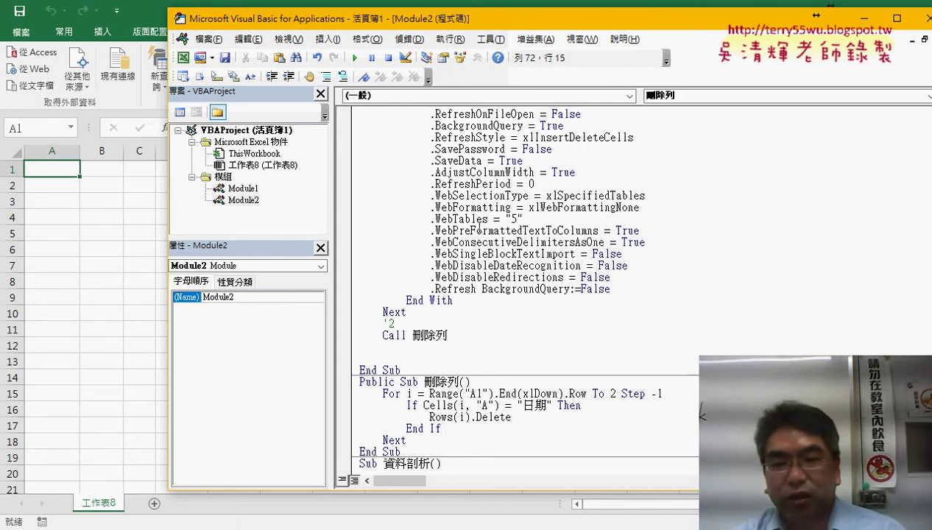
click(479, 224)
click(441, 335)
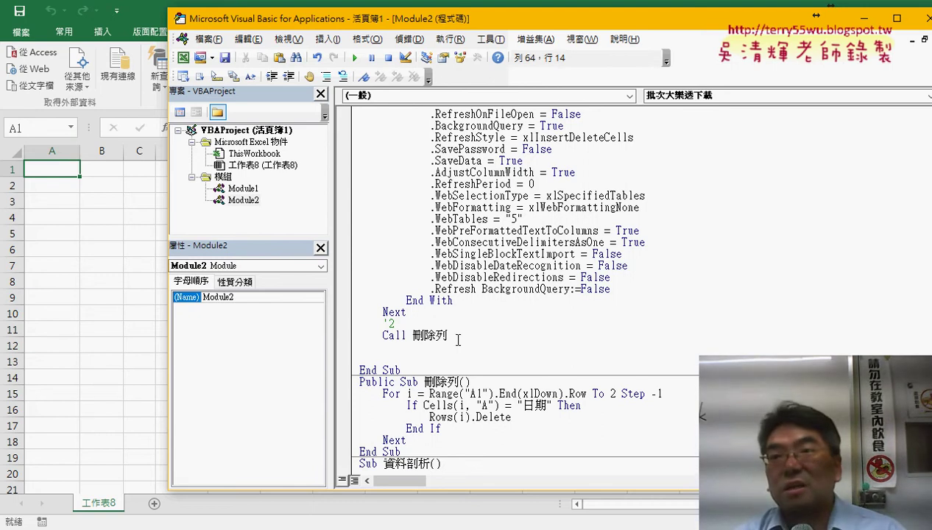
- Copy the procedure name 資料剖析 from its Sub header
scroll(456, 343, down, 2)
scroll(446, 350, down, 1)
drag(431, 358, 383, 358)
key(ctrl+c)
right_click(404, 356)
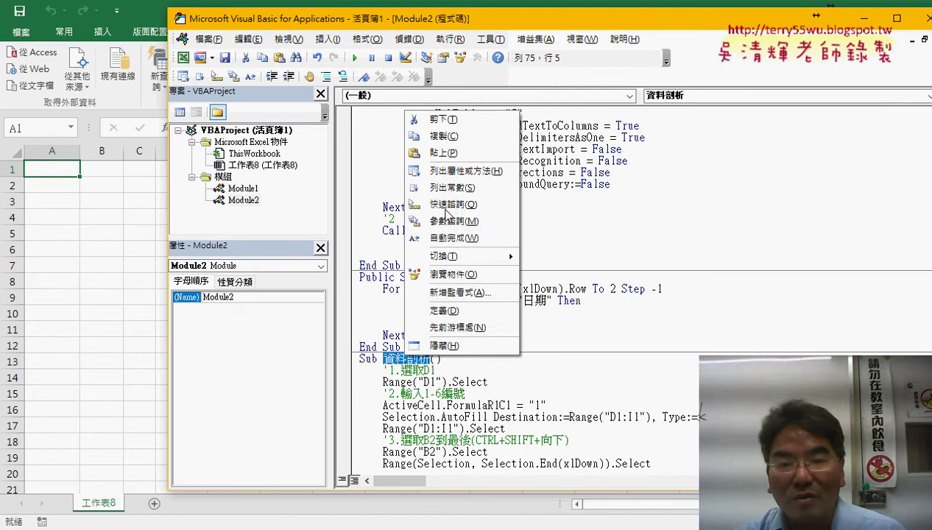
click(451, 137)
- Add a '3 comment and a Call 資料剖析 line below Call 刪除列
click(409, 245)
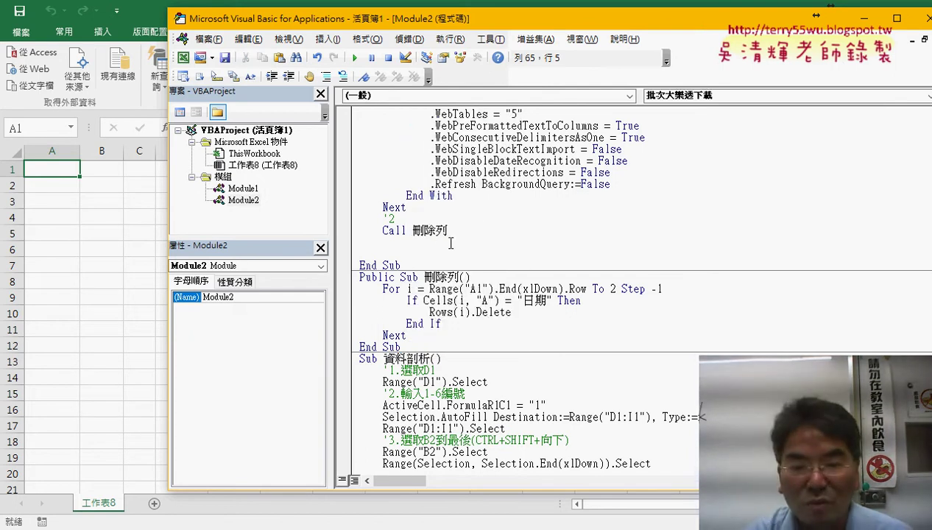
text(ㄘ)
key(BackSpace)
text('3)
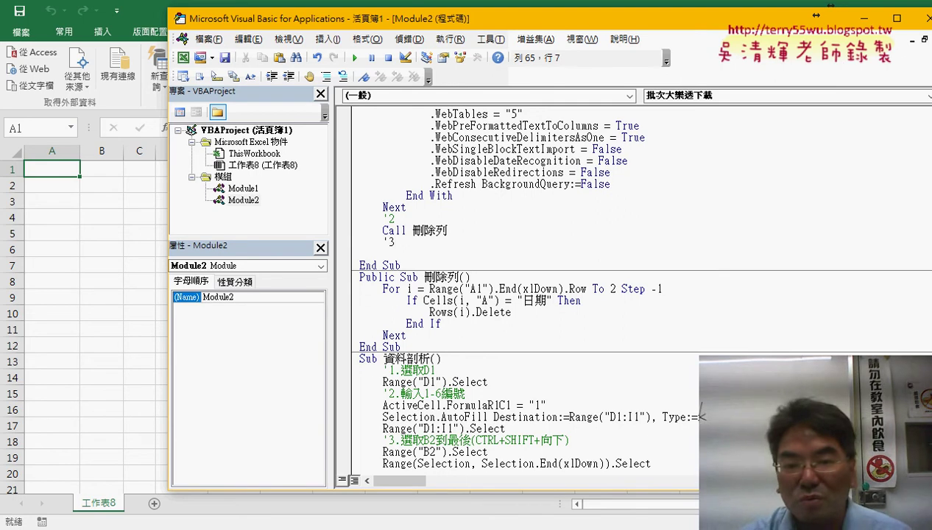
key(Return)
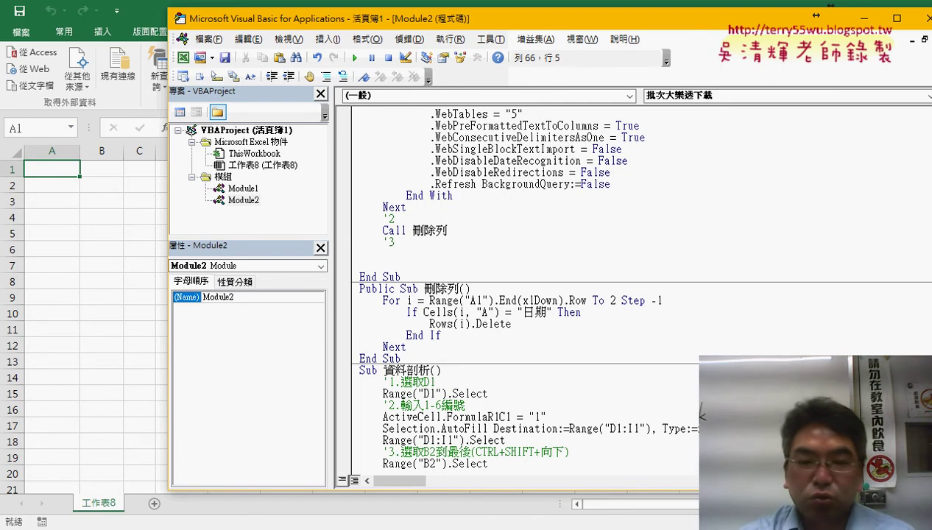
key(ctrl+v)
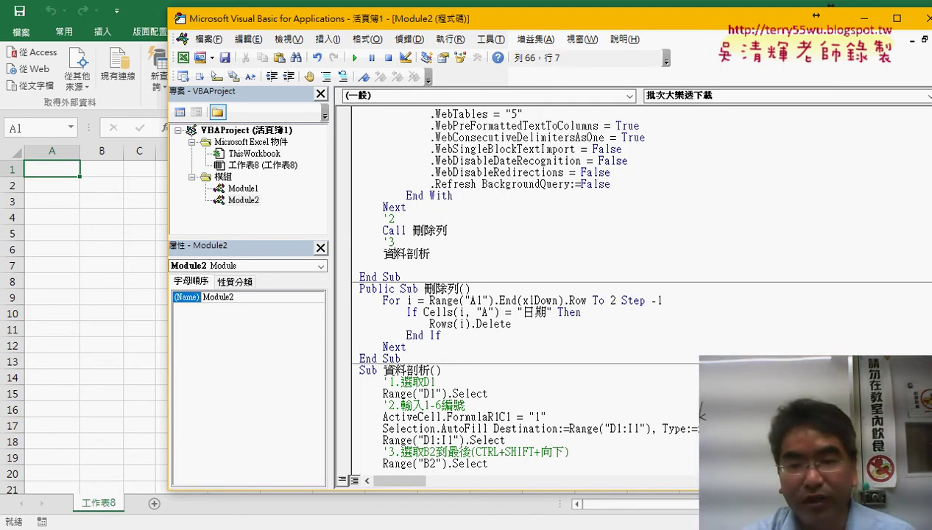
key(Left)
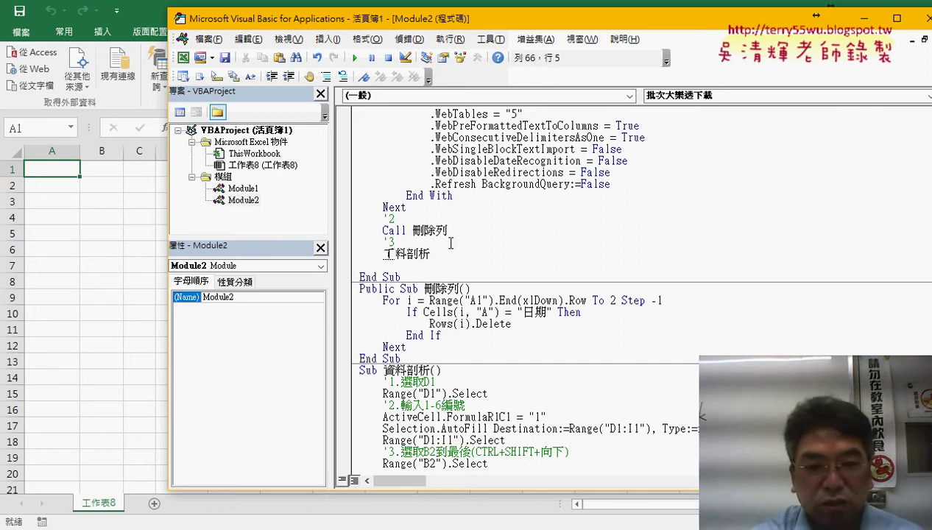
text(ㄚ)
key(Escape)
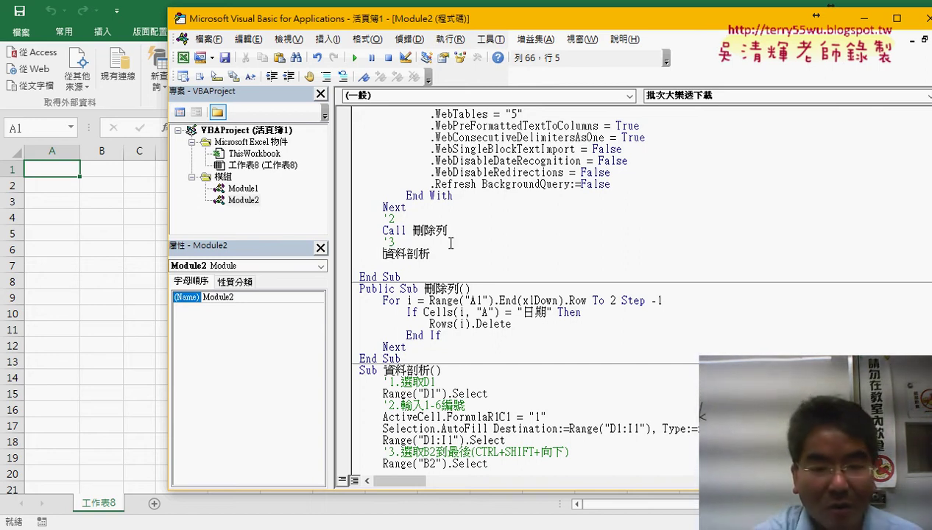
text(call)
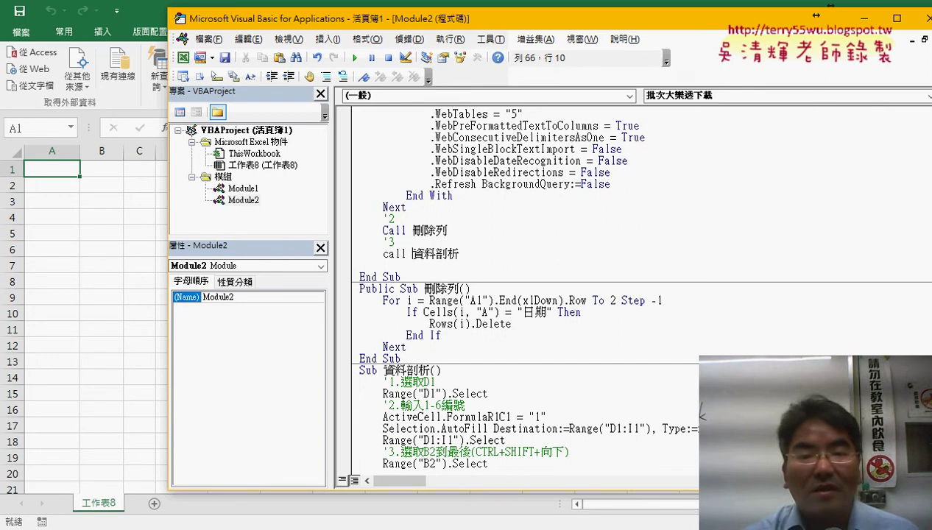
key(Return)
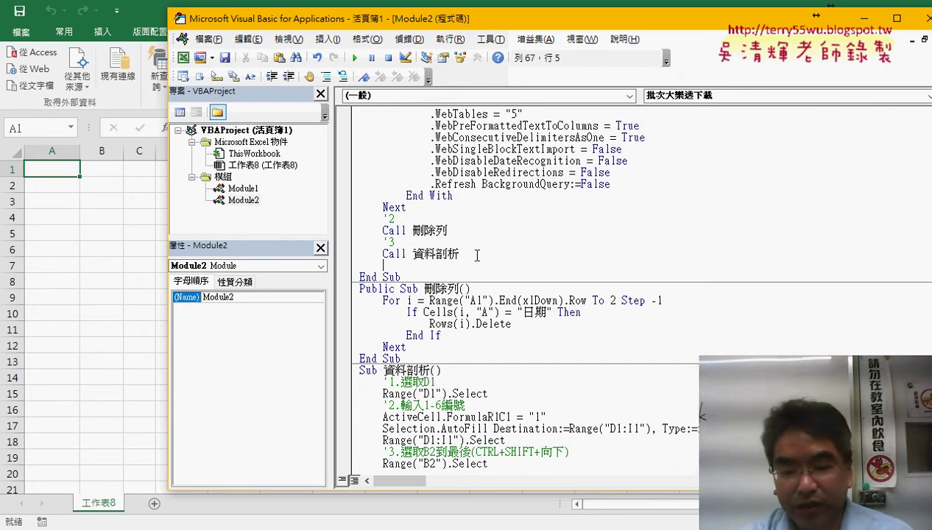
text(ㄘ)
- Add a '4 comment and a Columns.AutoFit line to autofit all columns
key(BackSpace)
text(')
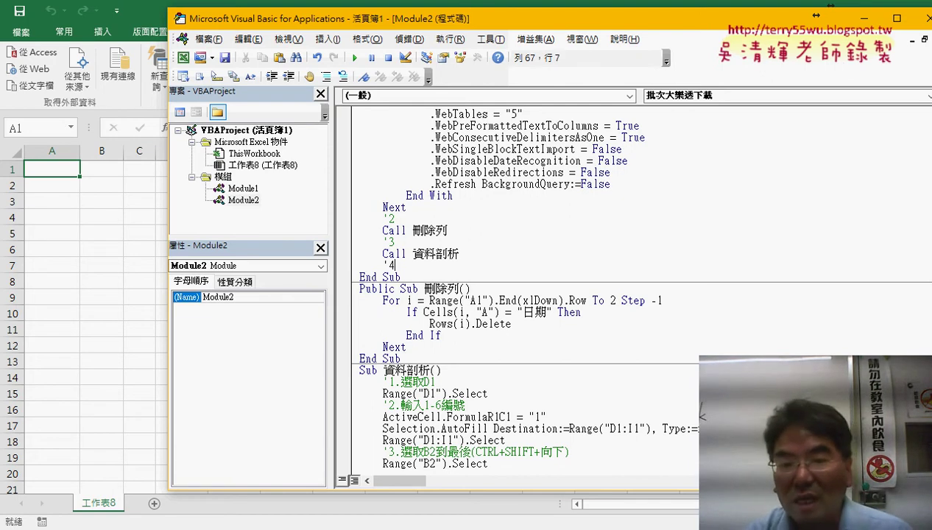
text(4)
key(Return)
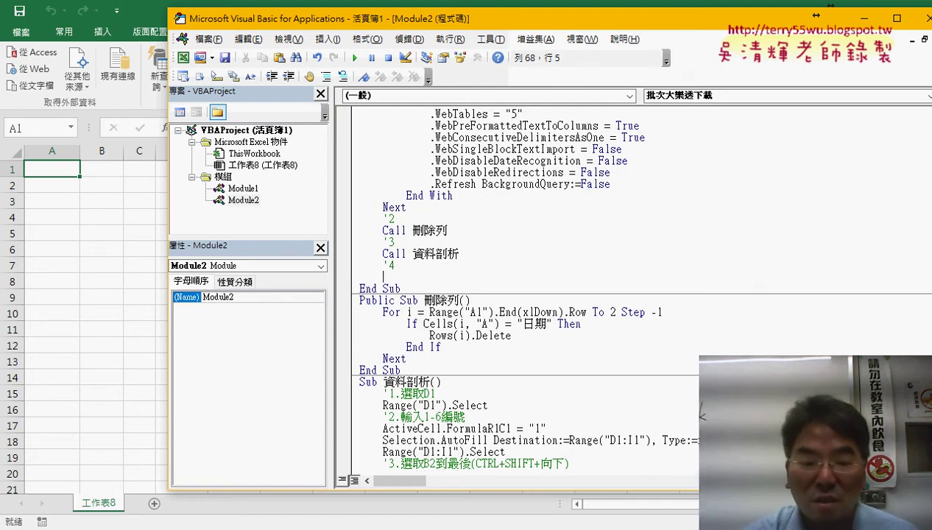
text(c)
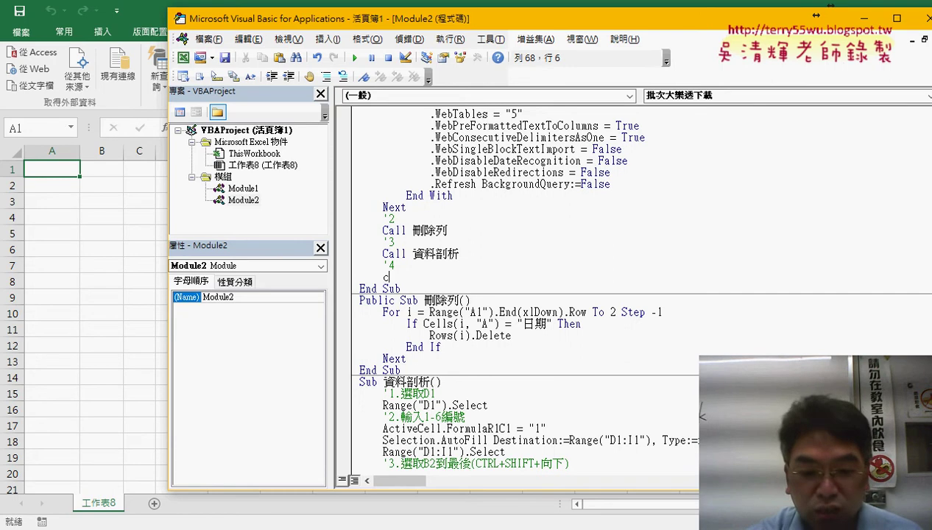
text(o)
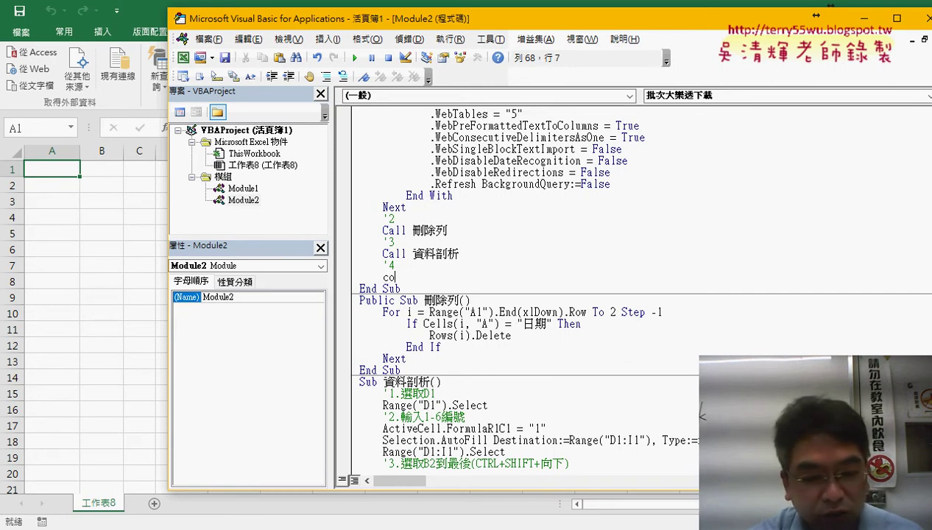
text(lumn)
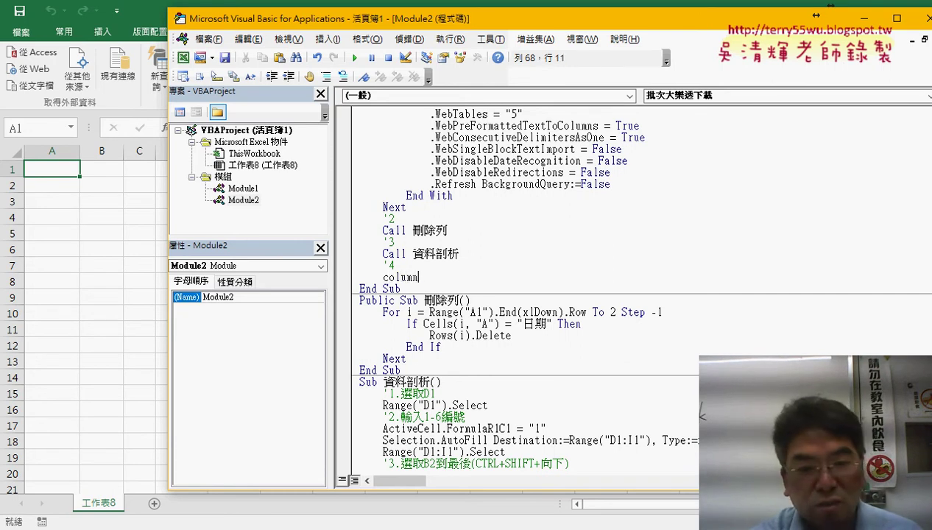
text(s)
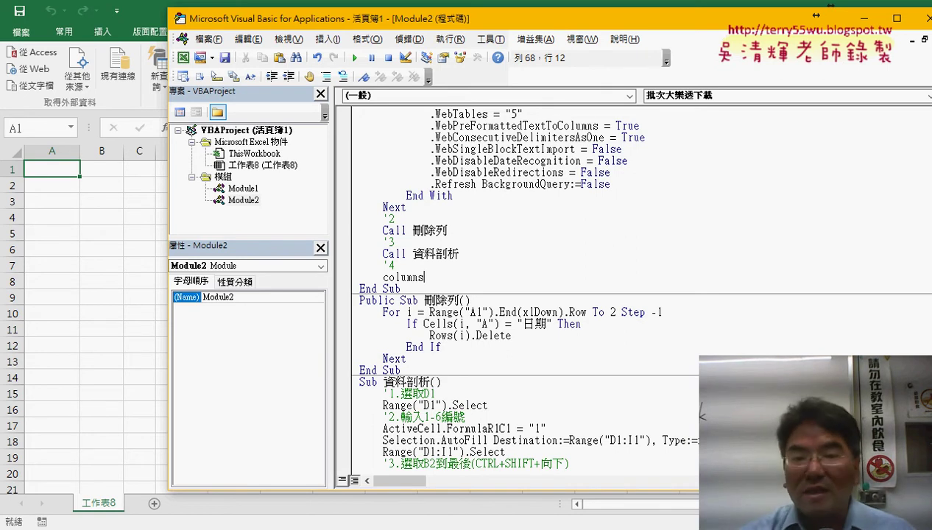
text(.a)
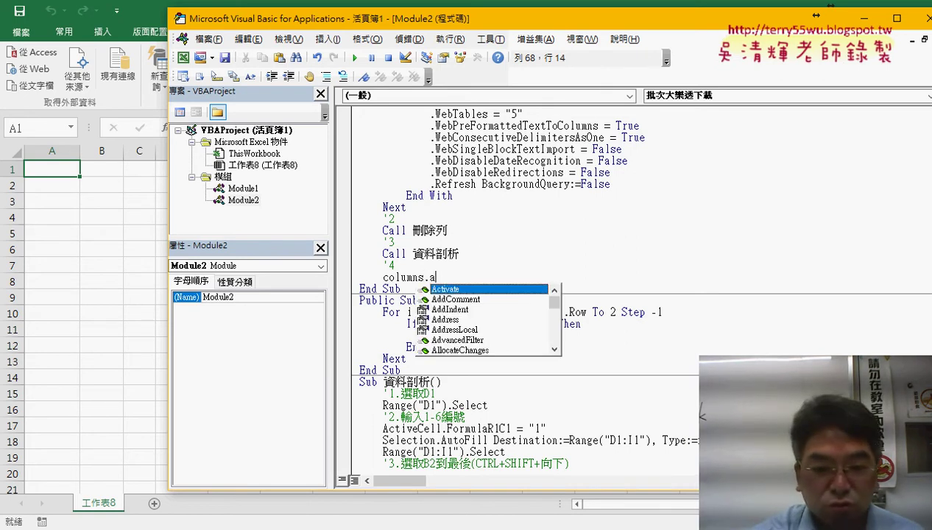
text(ut)
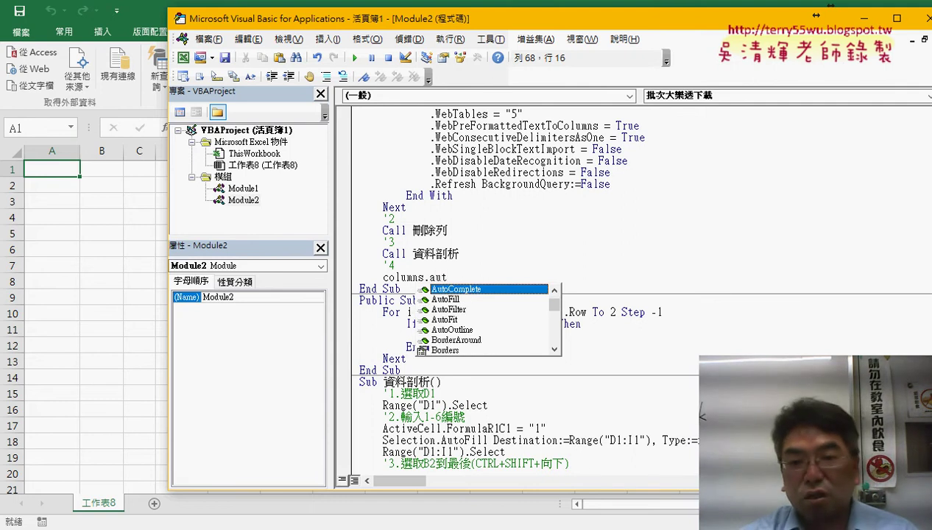
key(Down)
key(Down)
key(Down)
key(Down)
key(Up)
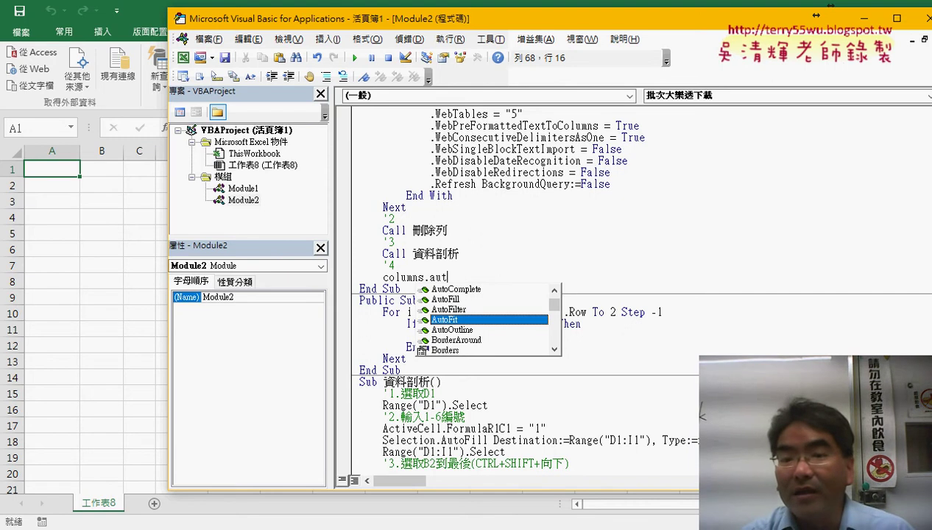
key(Tab)
click(493, 311)
drag(471, 277, 383, 277)
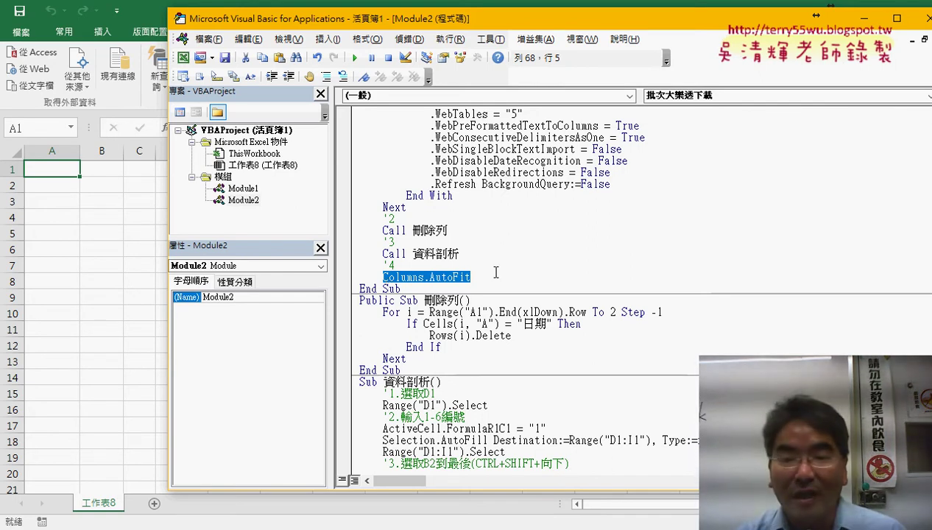
scroll(499, 270, up, 3)
- Set breakpoints on Call 刪除列 and Call 資料剖析, then run 批次大樂透下載
click(446, 288)
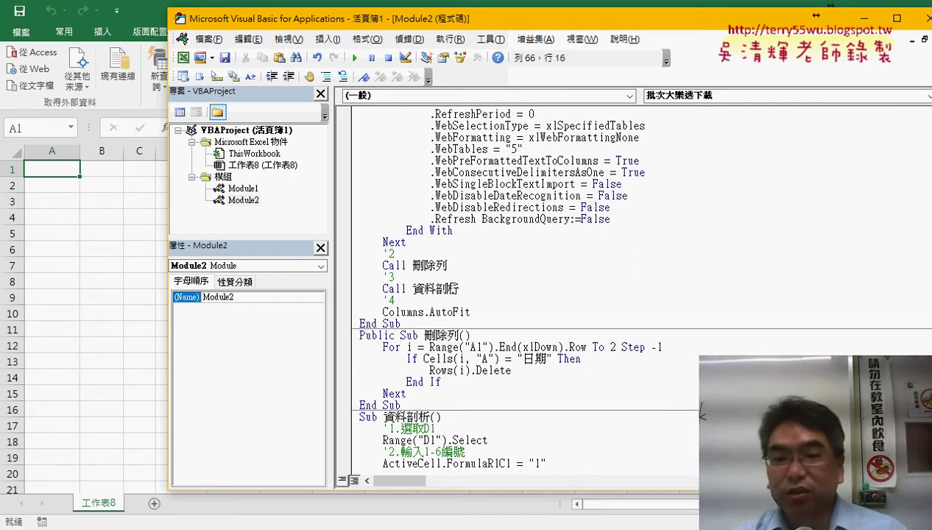
click(343, 265)
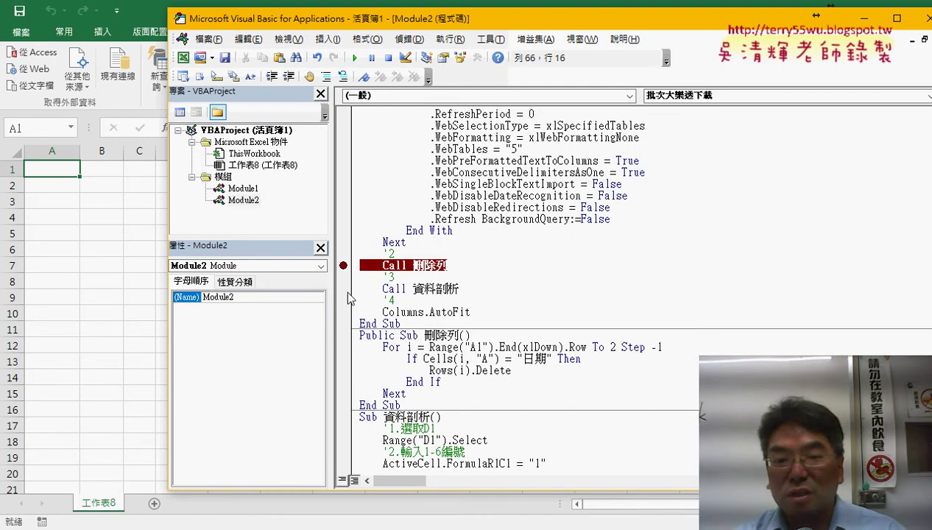
click(343, 289)
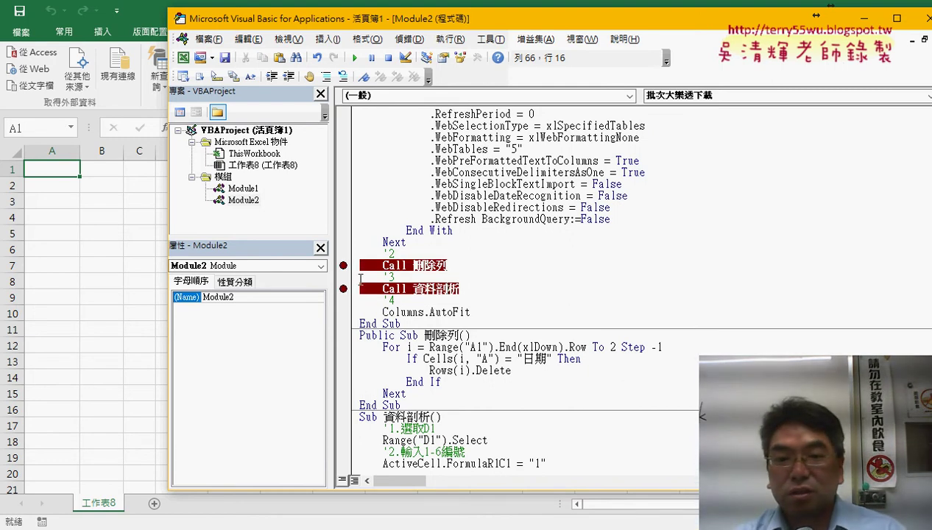
click(354, 58)
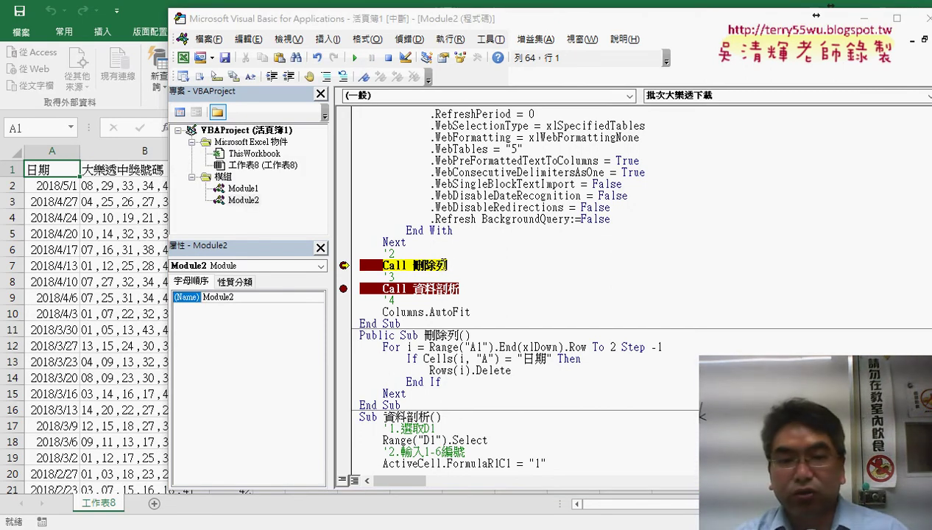
- Scroll through the worksheet to check the downloaded draws, then return to the editor
click(143, 370)
scroll(122, 374, down, 4)
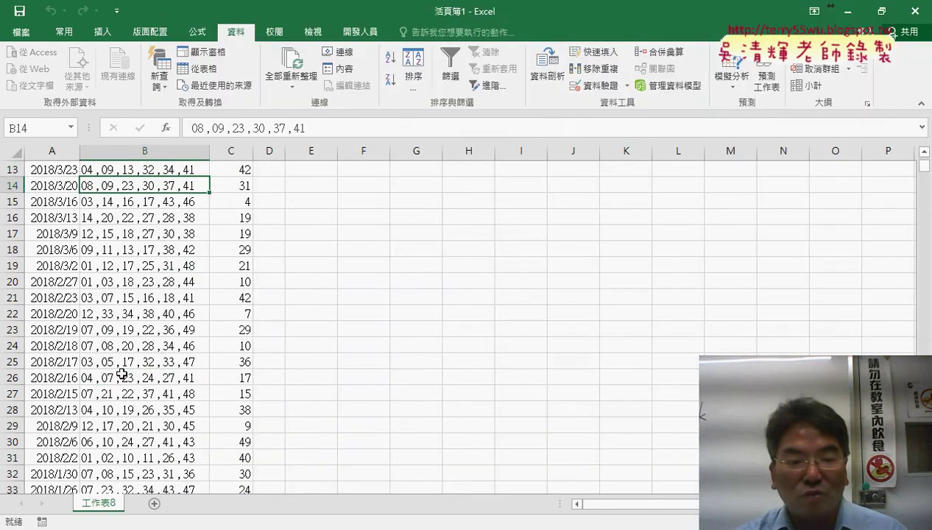
scroll(122, 374, down, 6)
scroll(122, 374, down, 3)
scroll(123, 374, down, 6)
scroll(123, 374, down, 7)
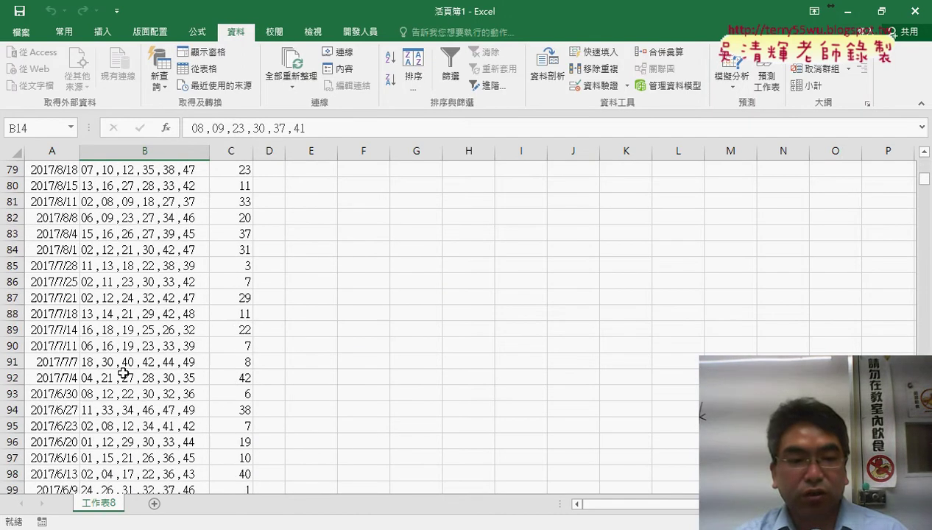
scroll(123, 374, down, 6)
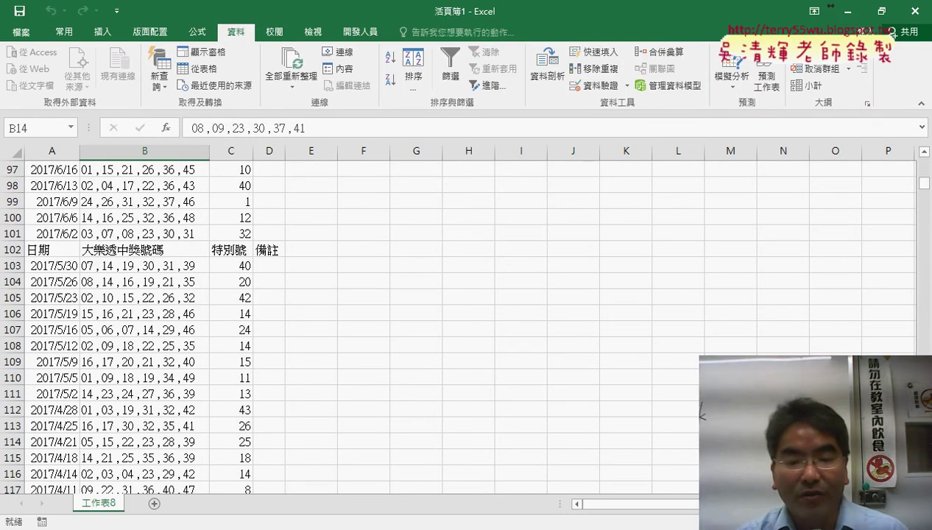
click(383, 463)
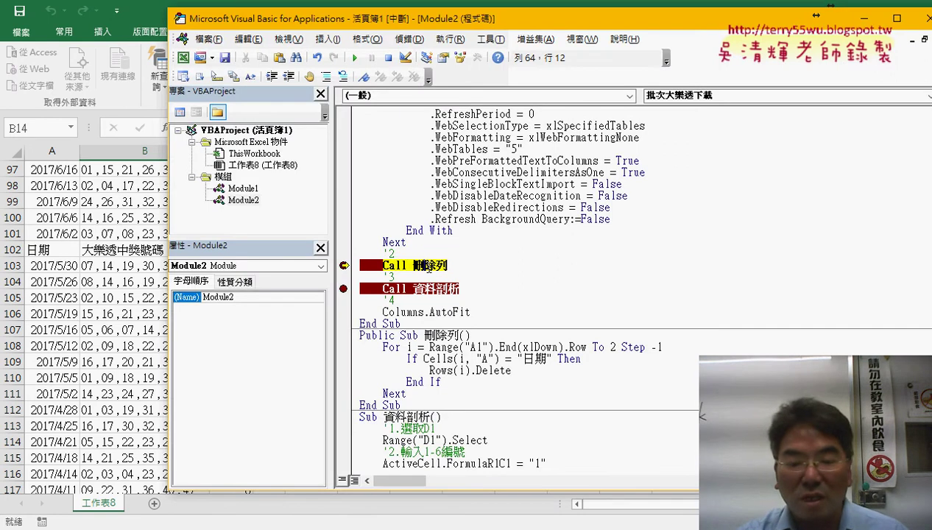
- Step through 刪除列, continue to Call 資料剖析, and step into it up to Range("D1").Select
key(F8)
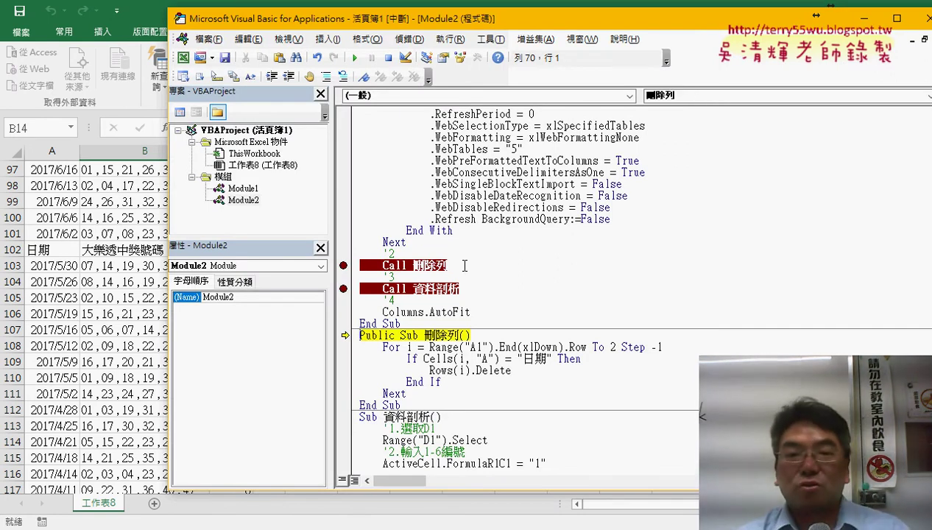
click(354, 58)
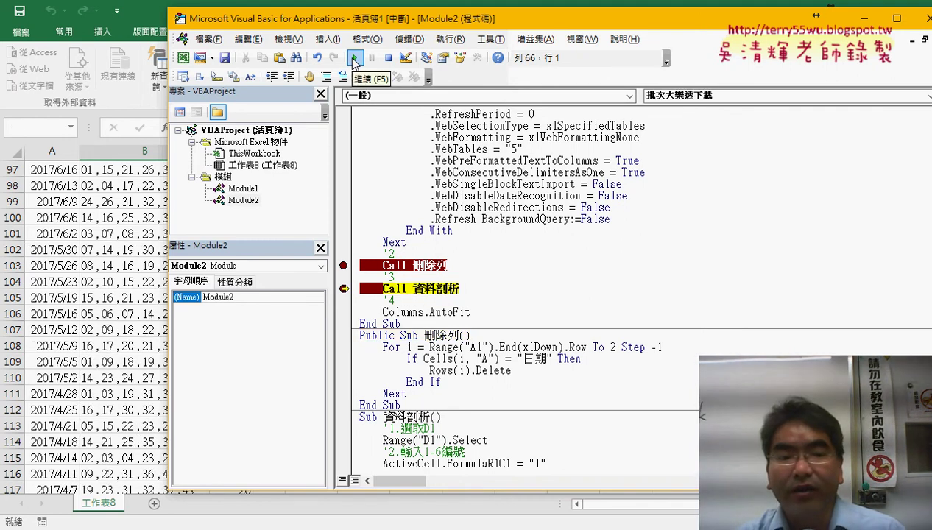
click(464, 289)
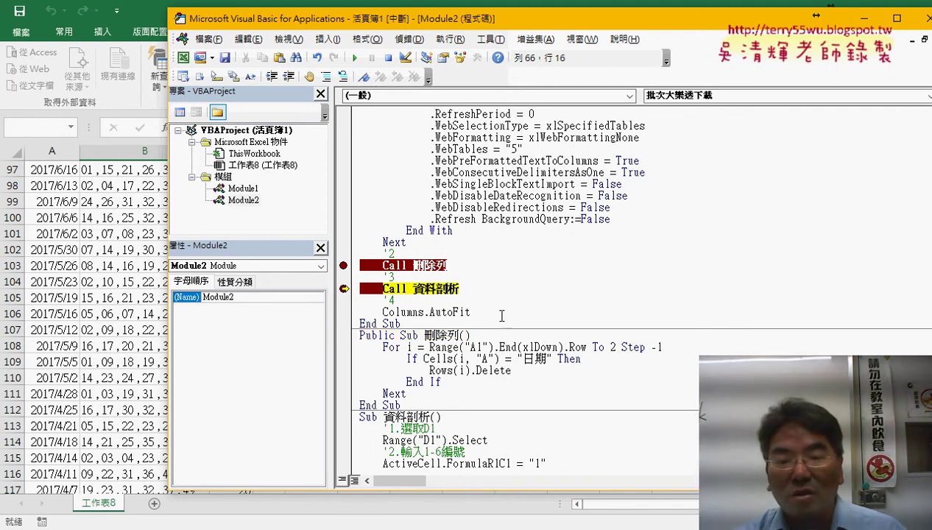
scroll(475, 216, down, 2)
key(F8)
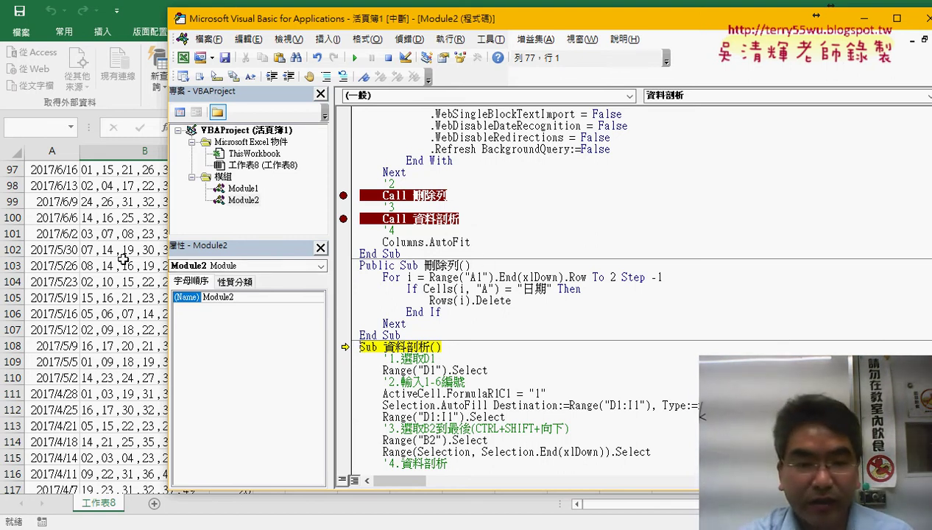
key(F8)
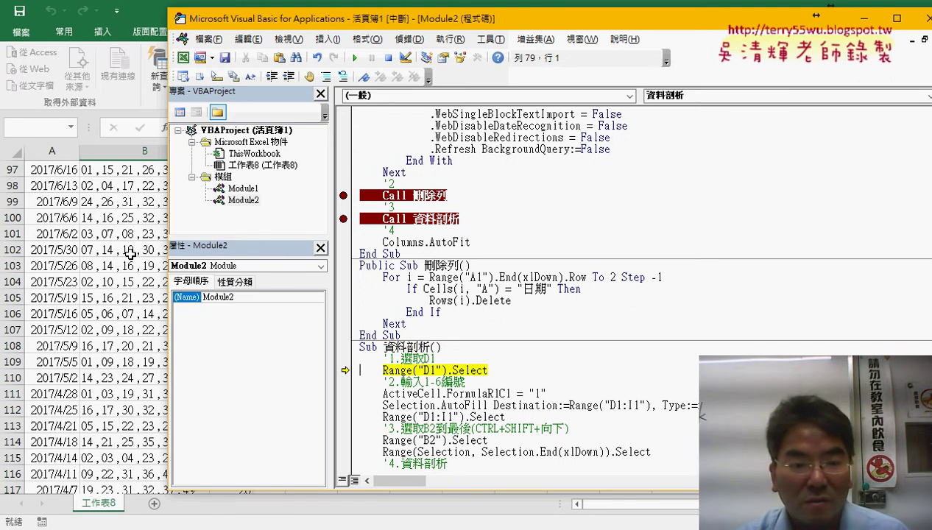
- Check cell D1 in the worksheet's header row, then return to the editor and widen the code pane
click(129, 253)
scroll(221, 243, up, 4)
scroll(443, 230, up, 7)
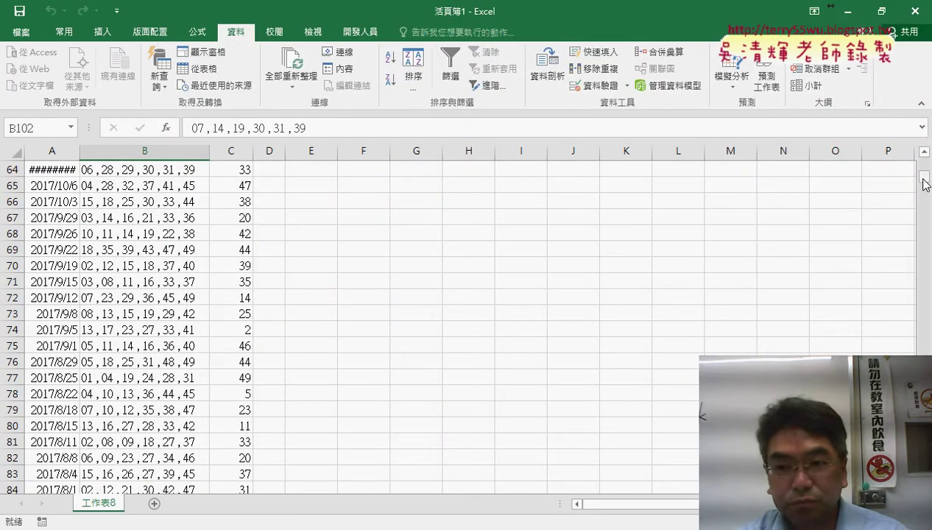
drag(924, 182, 927, 145)
click(271, 171)
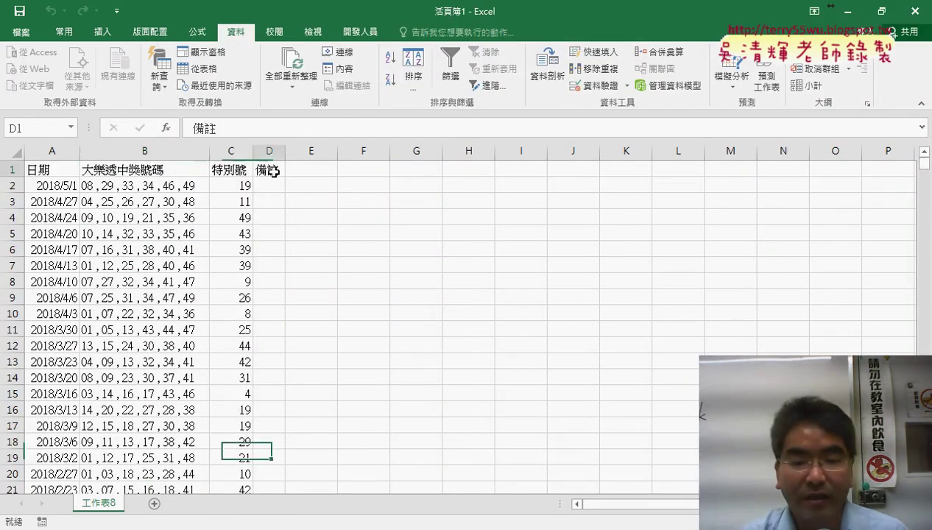
click(377, 471)
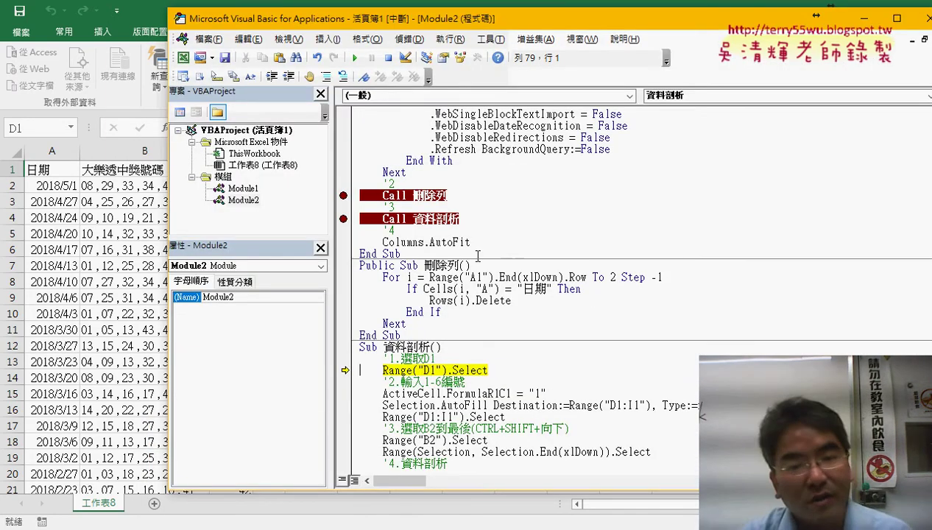
drag(331, 225, 277, 221)
- Step through writing headers 1–6 in D1:I1 and splitting column B's numbers into columns
drag(363, 23, 546, 19)
key(F8)
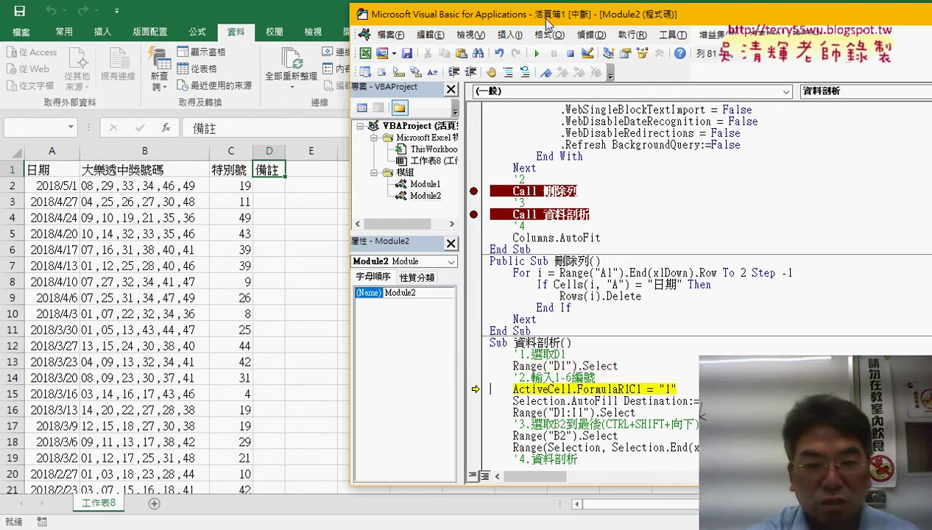
key(F8)
key(F8)
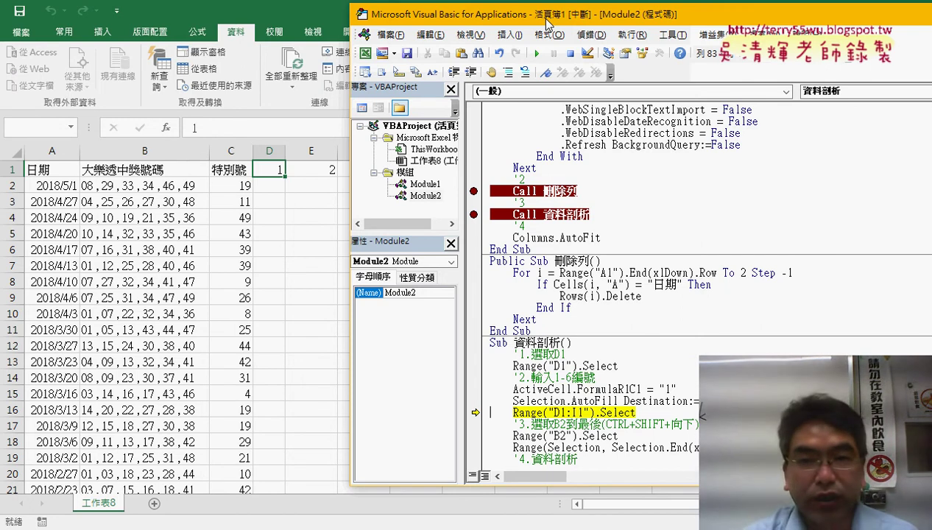
mouse_move(547, 22)
mouse_down()
mouse_move(540, 197)
mouse_move(506, 20)
mouse_up()
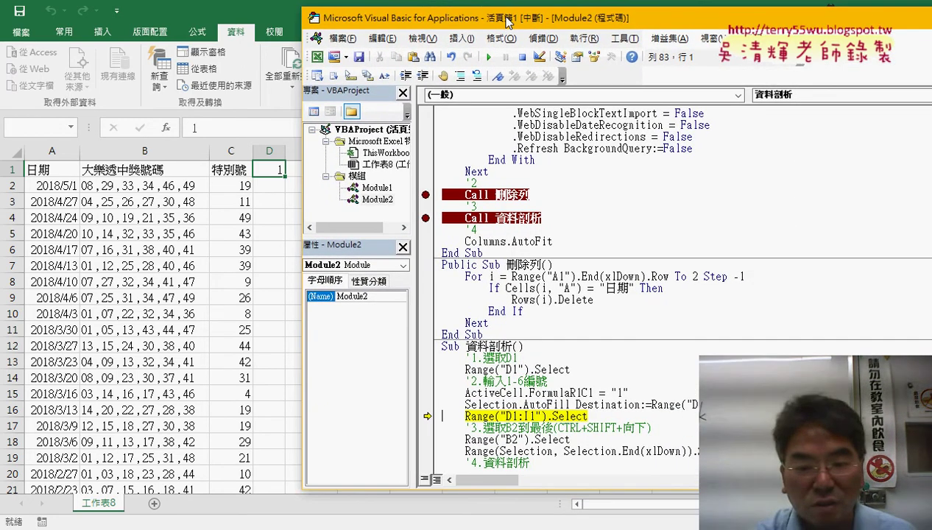
key(F8)
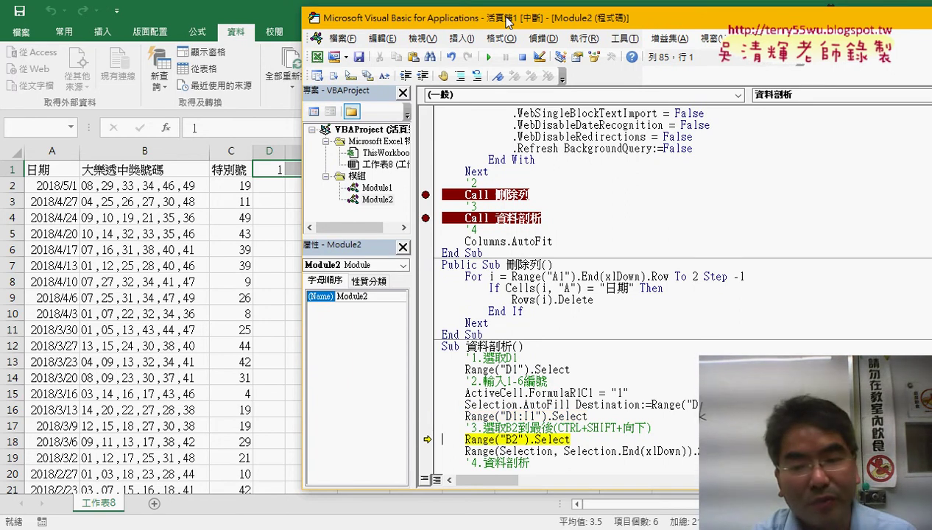
key(F8)
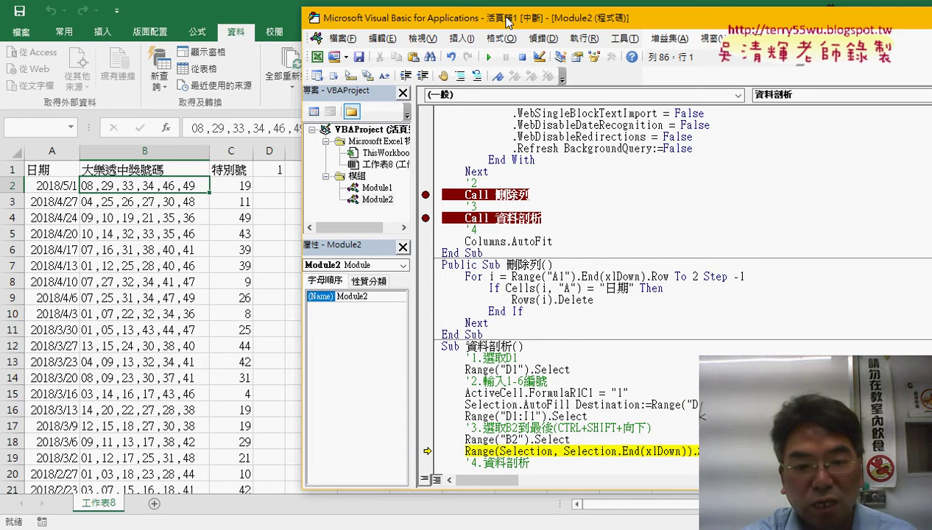
key(F8)
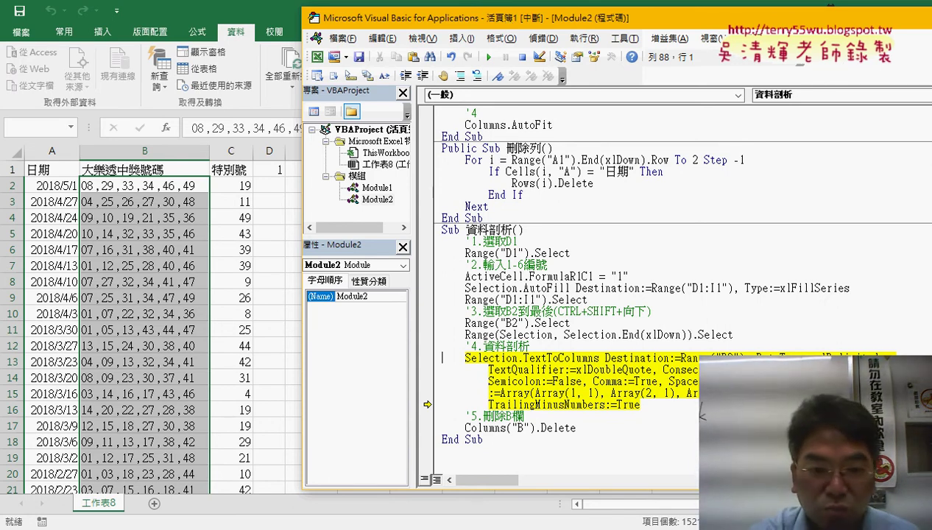
key(F8)
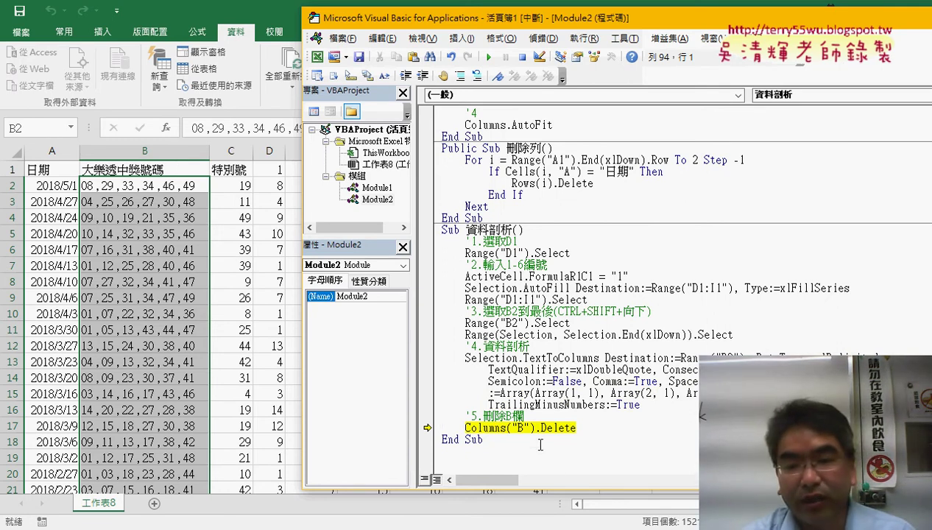
- Highlight the Columns("B").Delete statement, try changing B to 2, then undo it
click(582, 427)
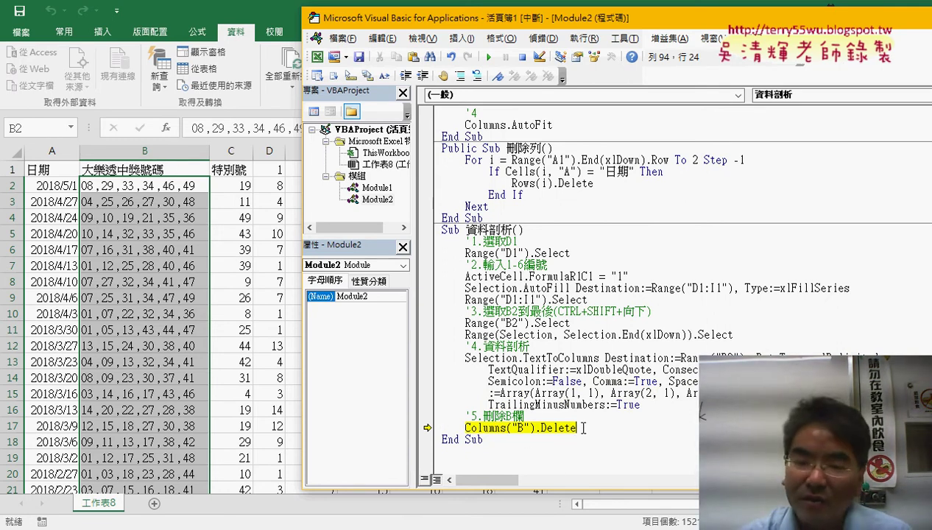
drag(583, 428, 464, 427)
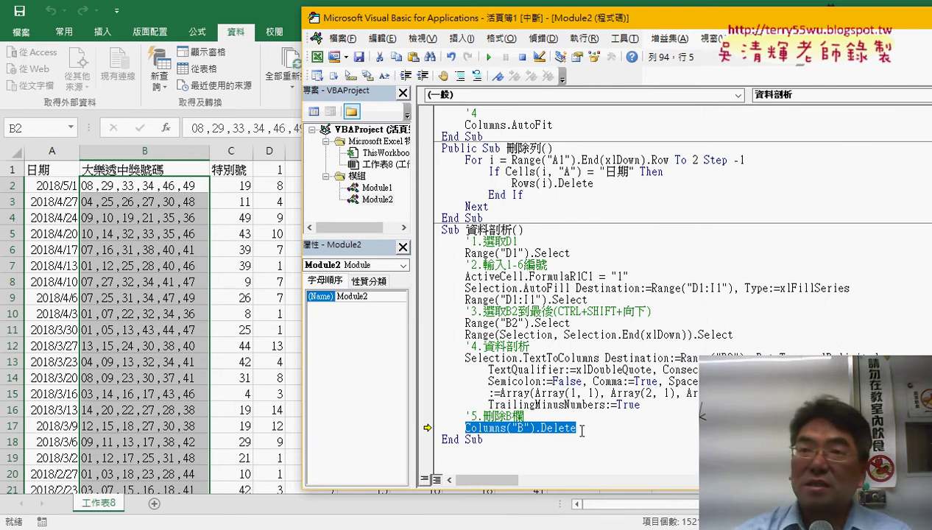
click(579, 430)
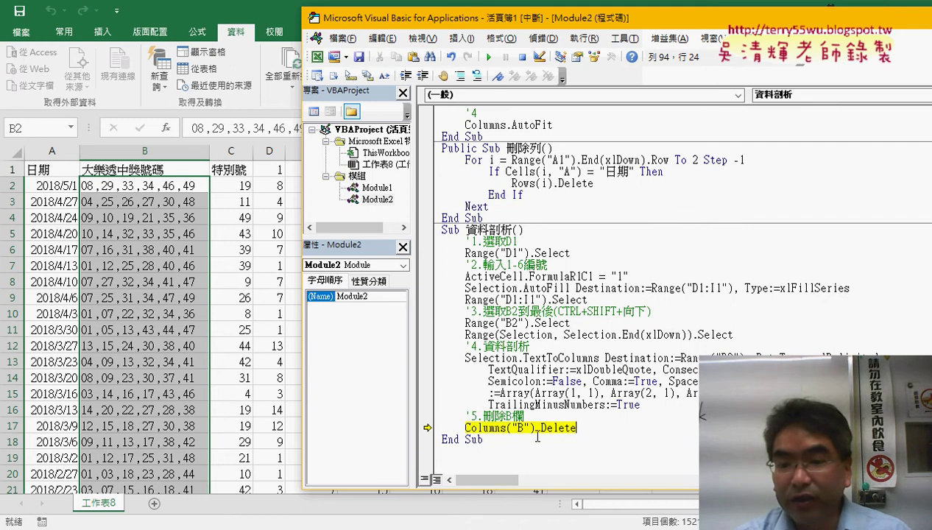
drag(527, 428, 507, 428)
text(2)
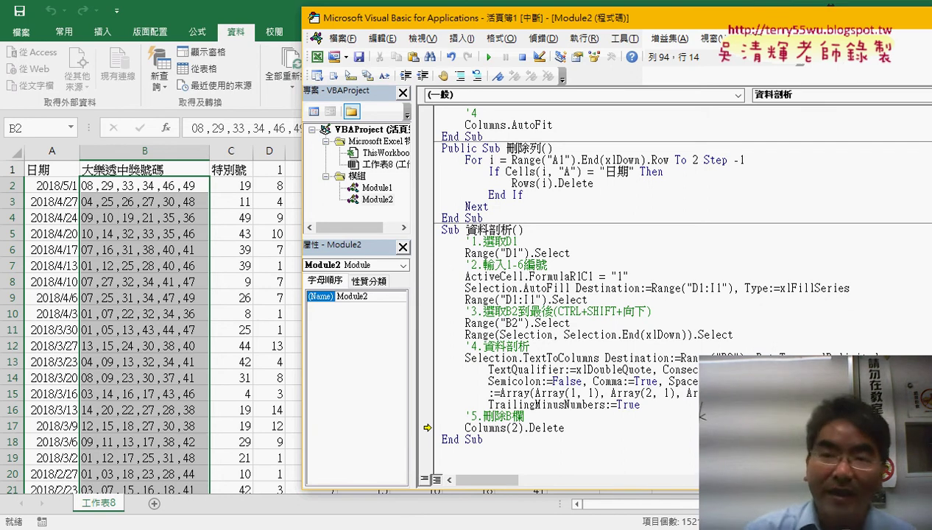
key(ctrl+z)
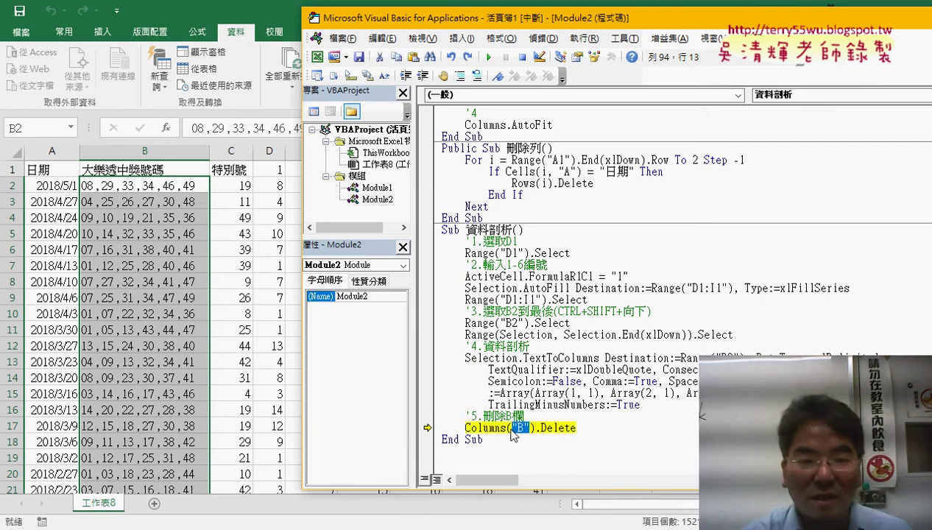
- Step through deleting column B, returning to the main macro, and autofitting the columns
key(F8)
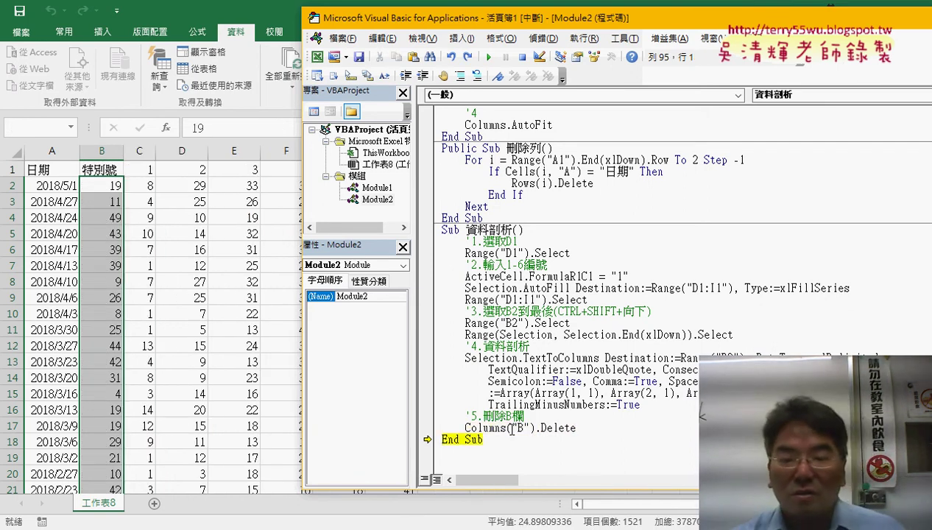
key(F8)
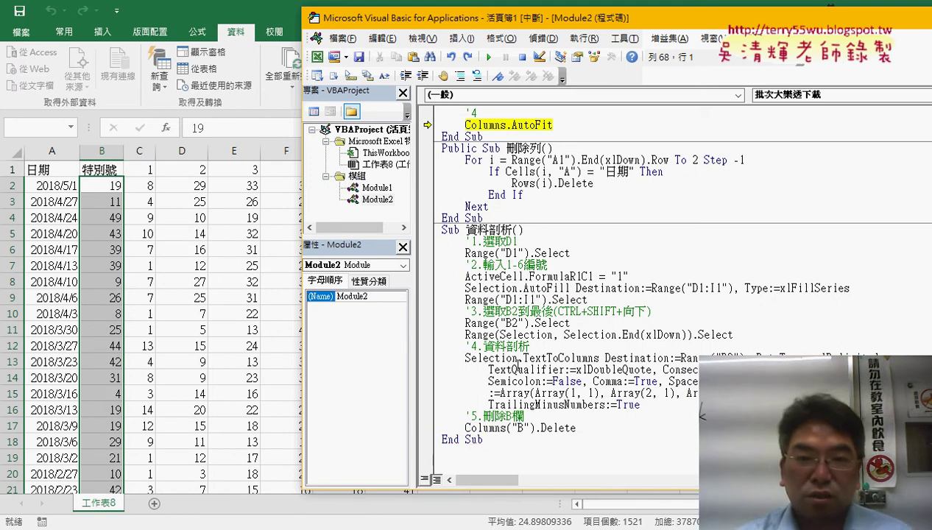
drag(529, 20, 692, 25)
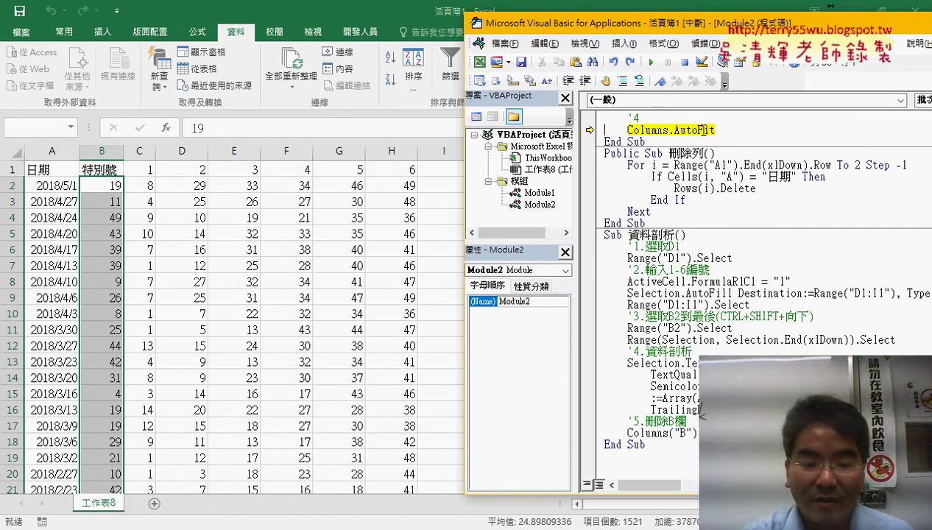
key(F8)
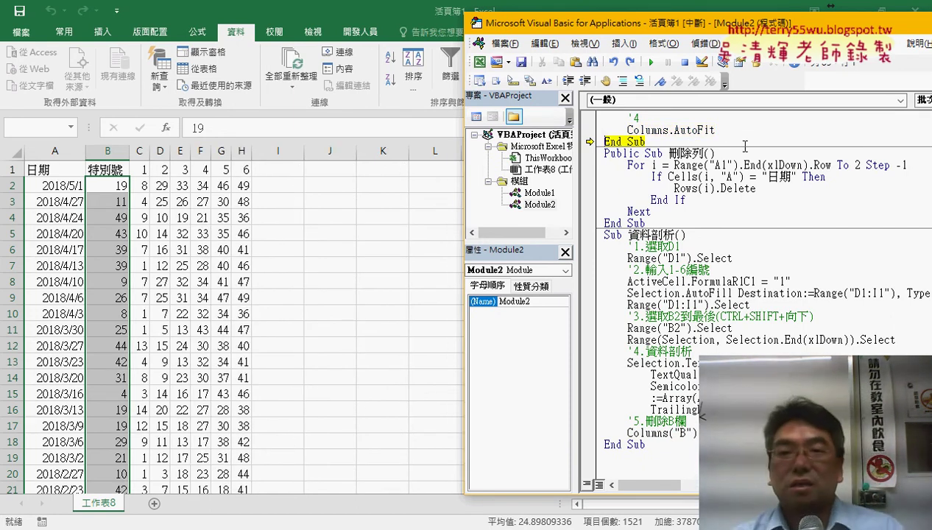
key(F8)
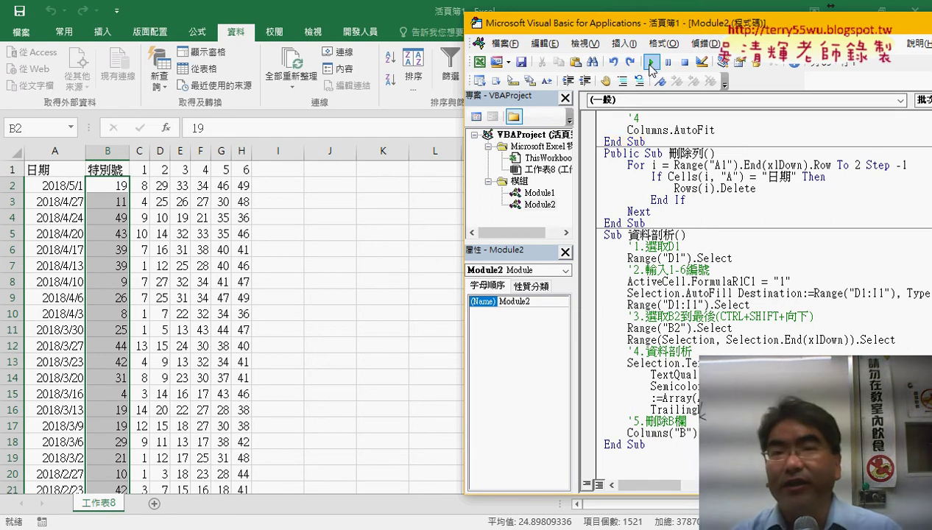
scroll(674, 293, up, 2)
scroll(674, 292, up, 4)
scroll(674, 292, up, 2)
click(587, 362)
click(587, 386)
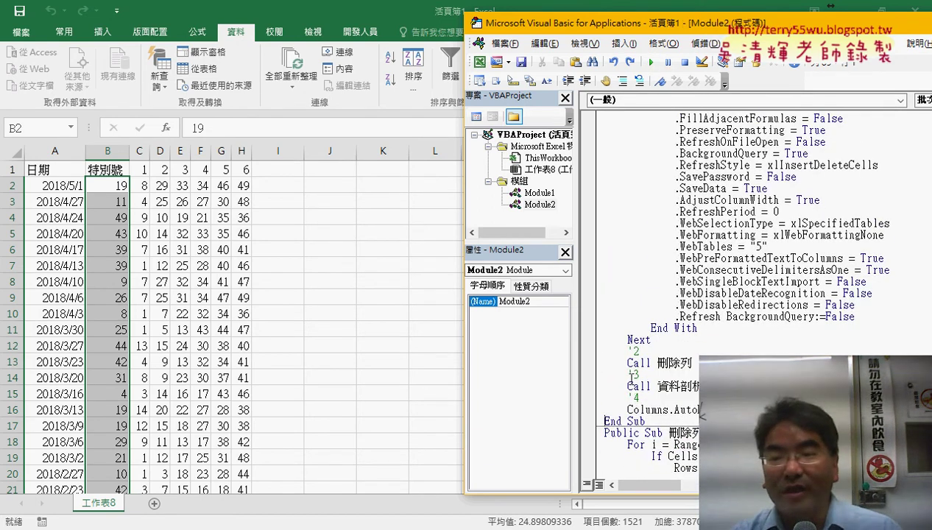
scroll(588, 382, up, 3)
scroll(589, 383, up, 6)
scroll(674, 368, down, 3)
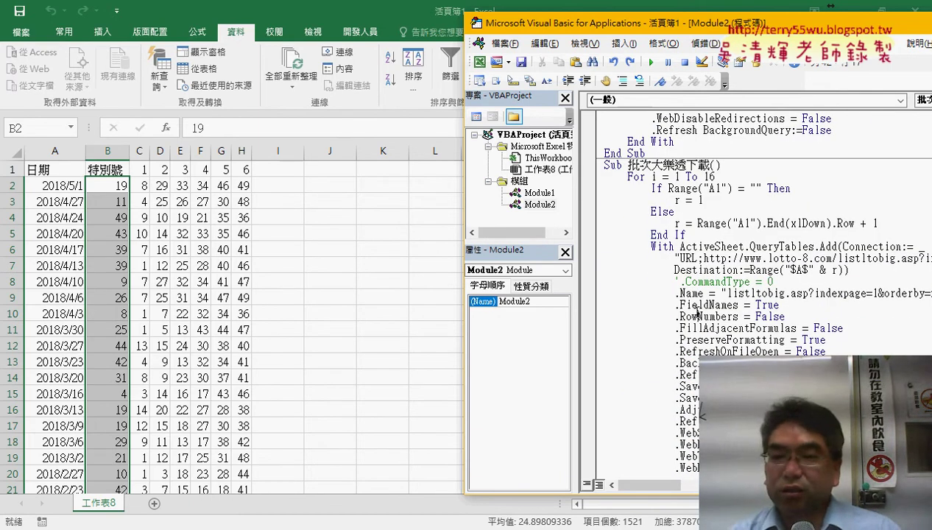
click(740, 164)
key(Return)
key(Return)
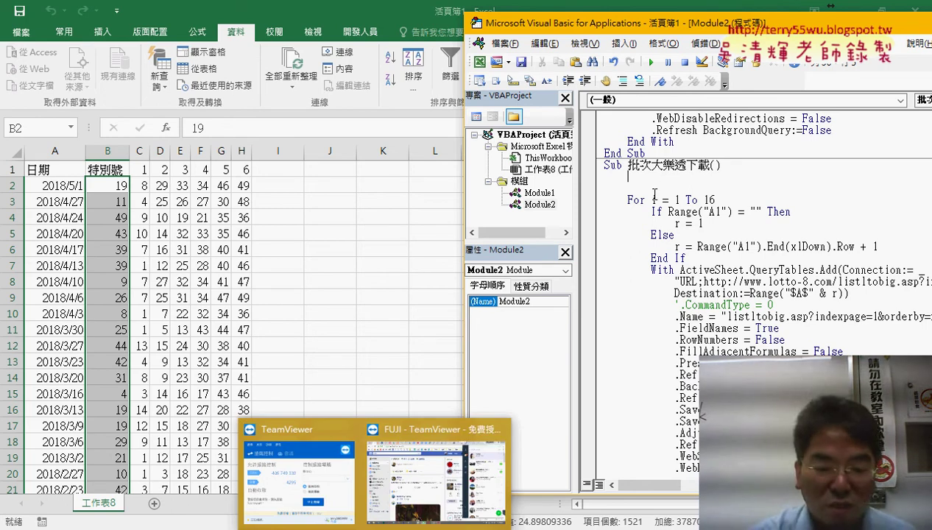
- Add Cells.ClearContents as the macro's first line, set a breakpoint there, and run it
text(ce)
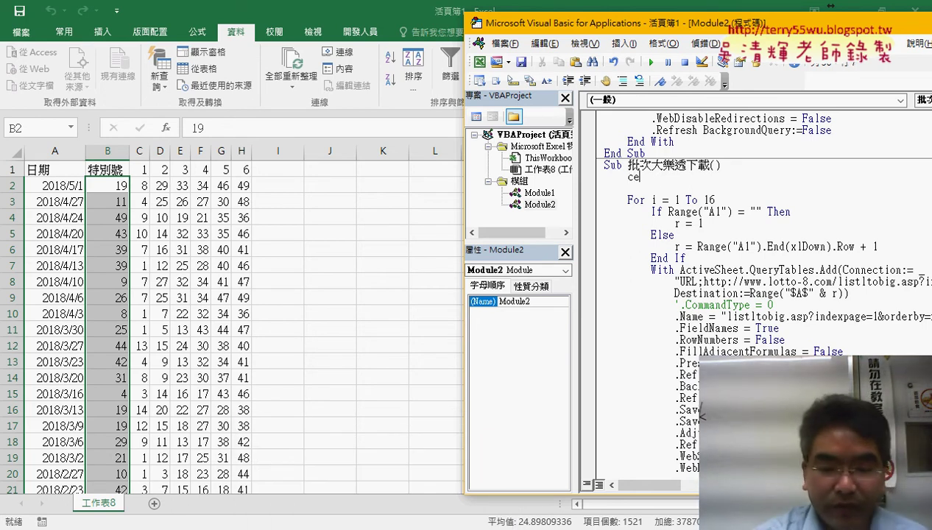
text(ll)
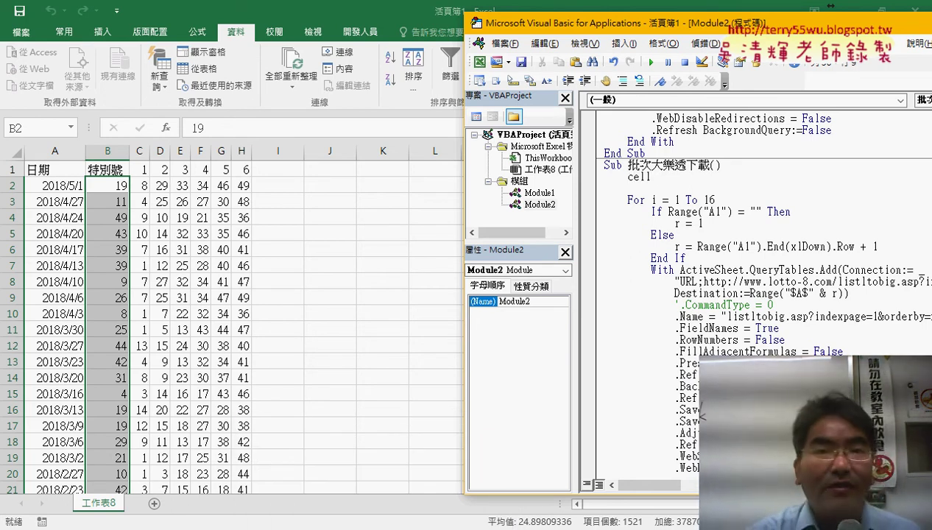
text(s)
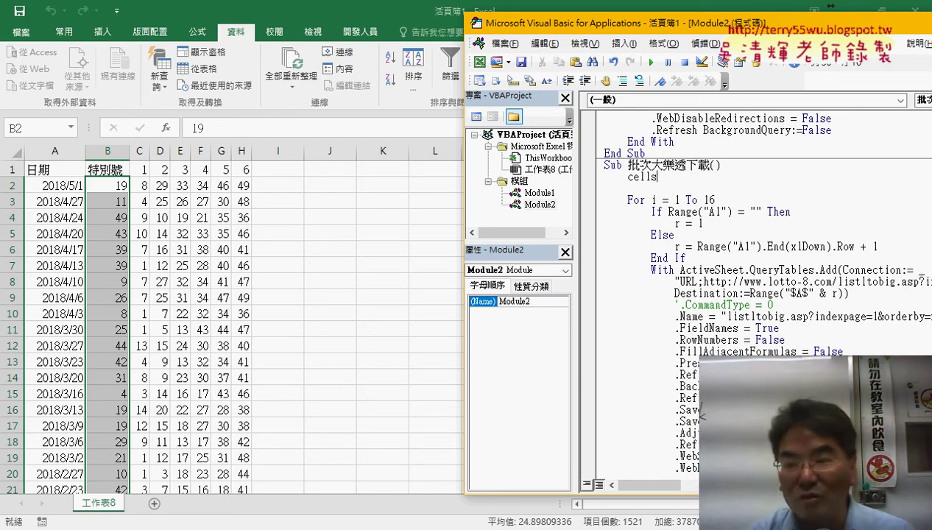
text(.)
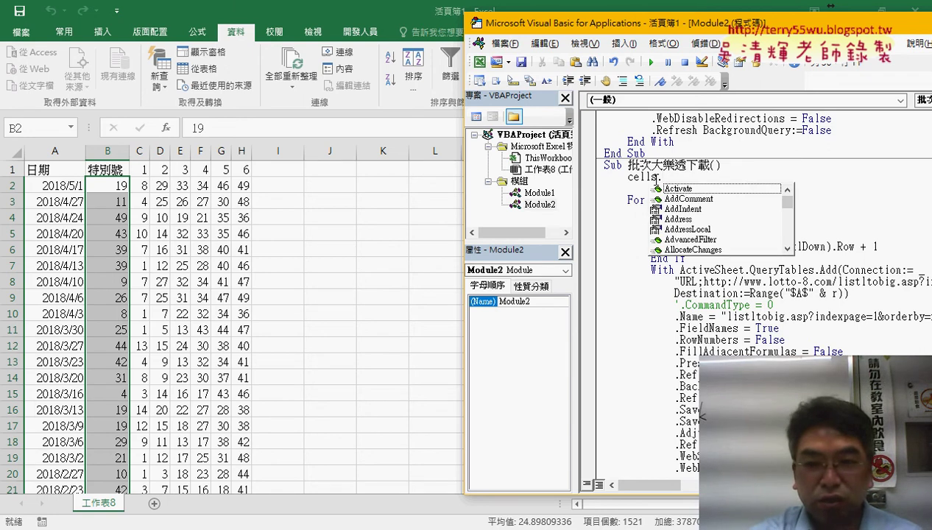
text(cl)
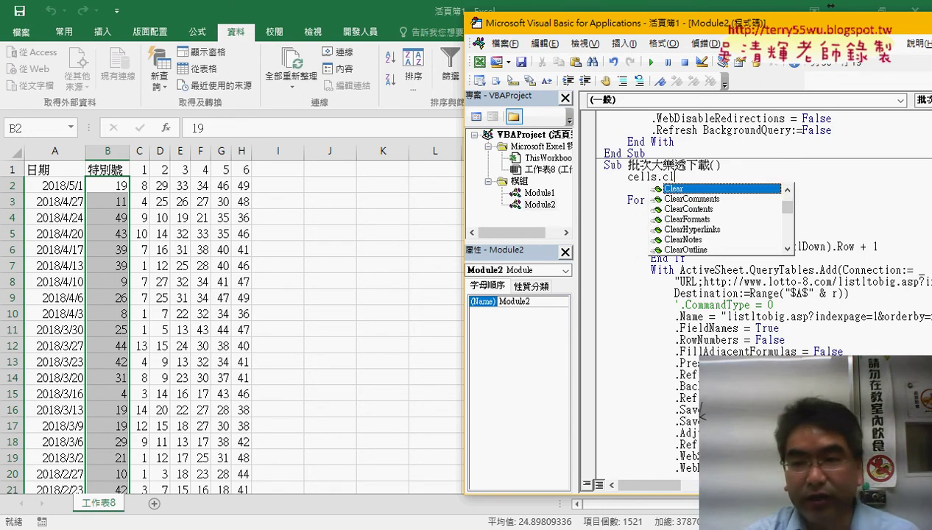
key(Down)
key(Down)
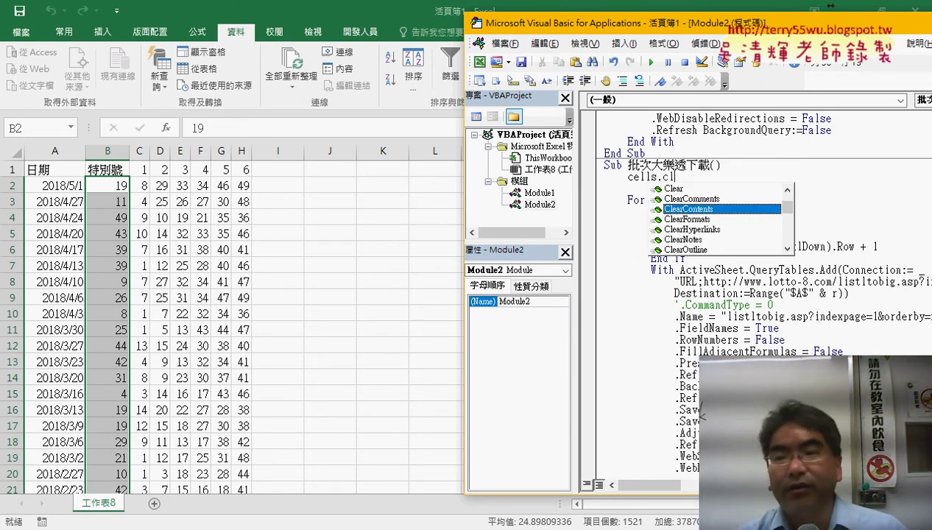
drag(661, 178, 627, 178)
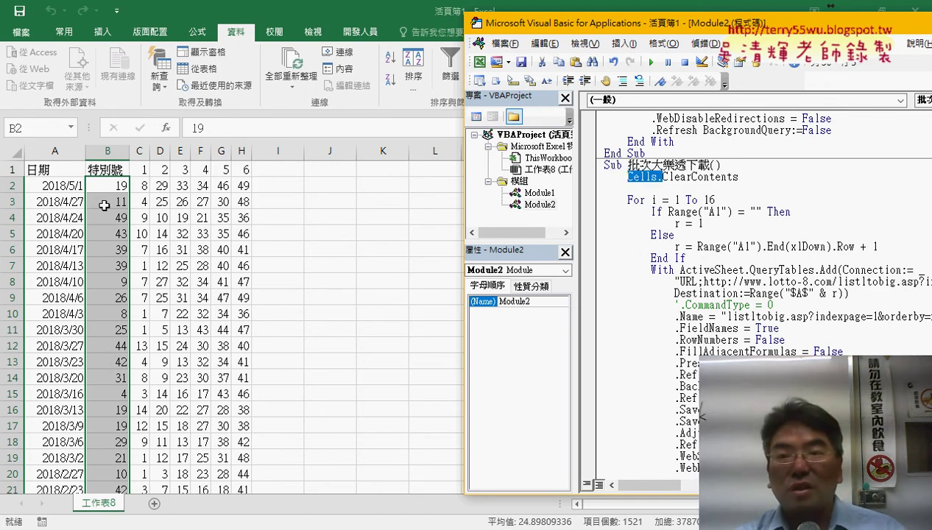
drag(739, 178, 661, 177)
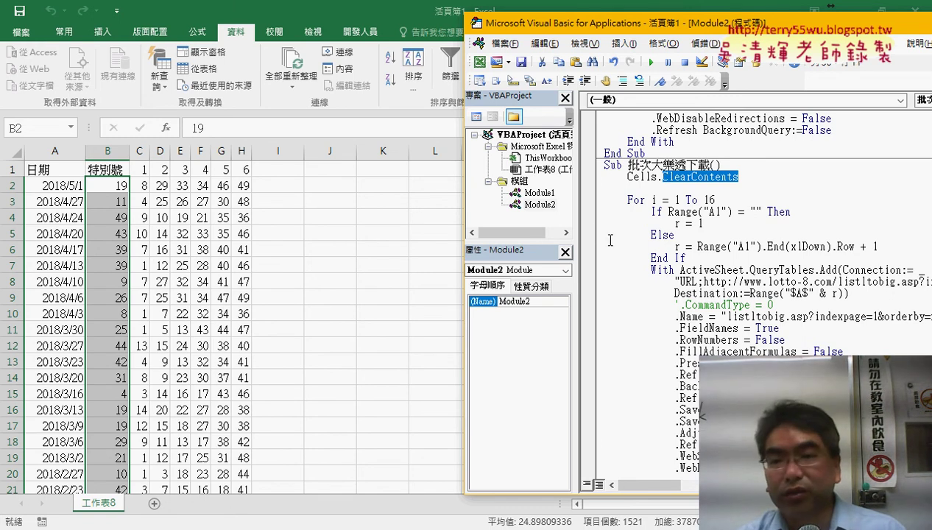
click(586, 178)
click(651, 65)
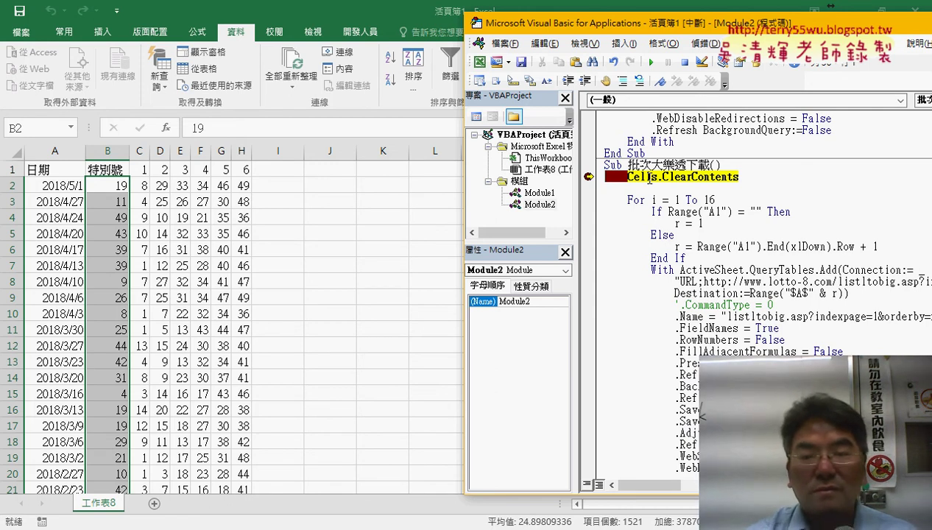
- Step over Cells.ClearContents, let the download finish, then clear that line's breakpoint
key(F8)
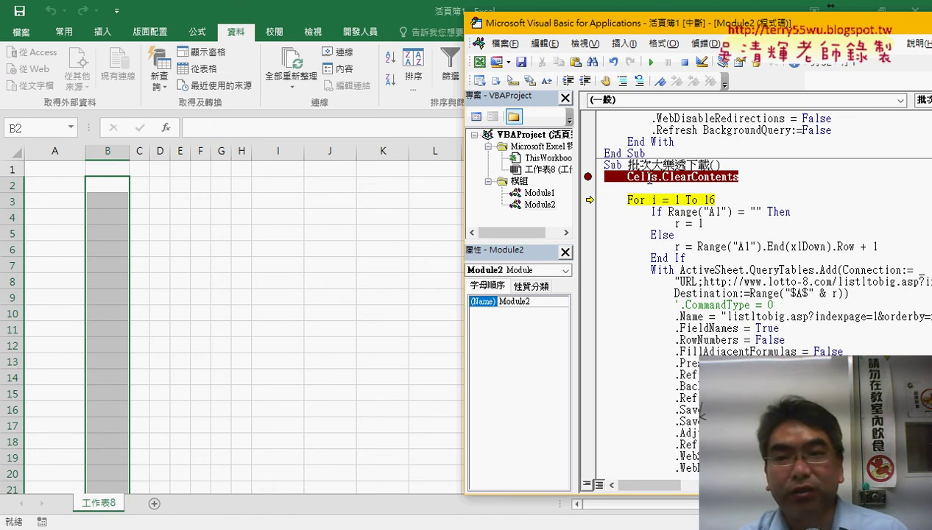
click(650, 62)
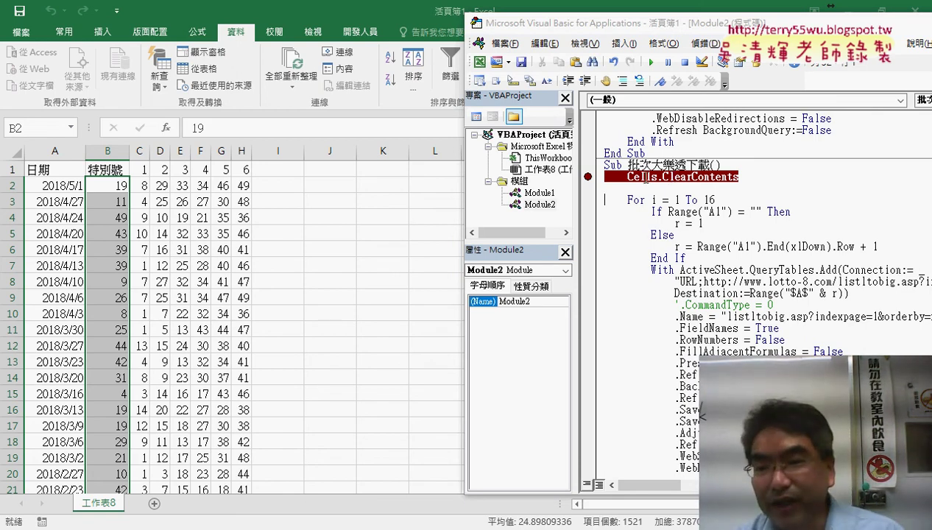
drag(749, 177, 633, 177)
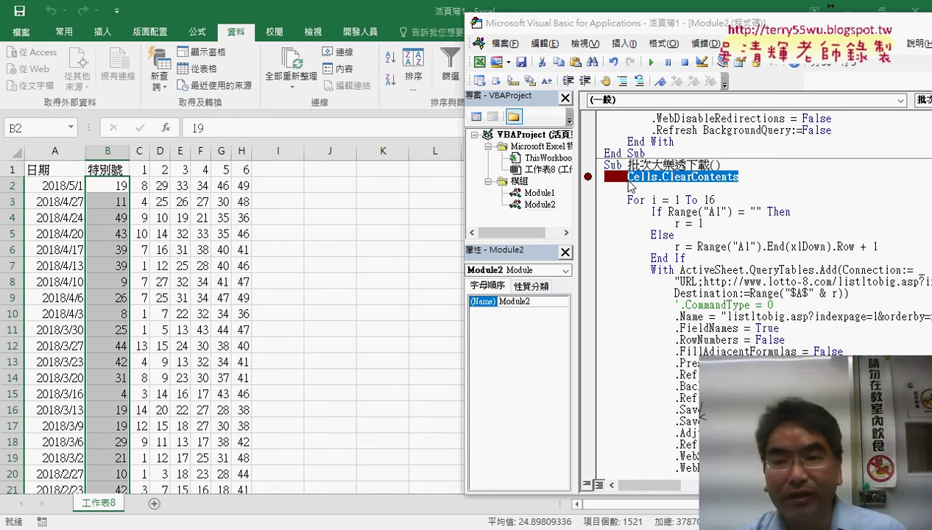
click(588, 177)
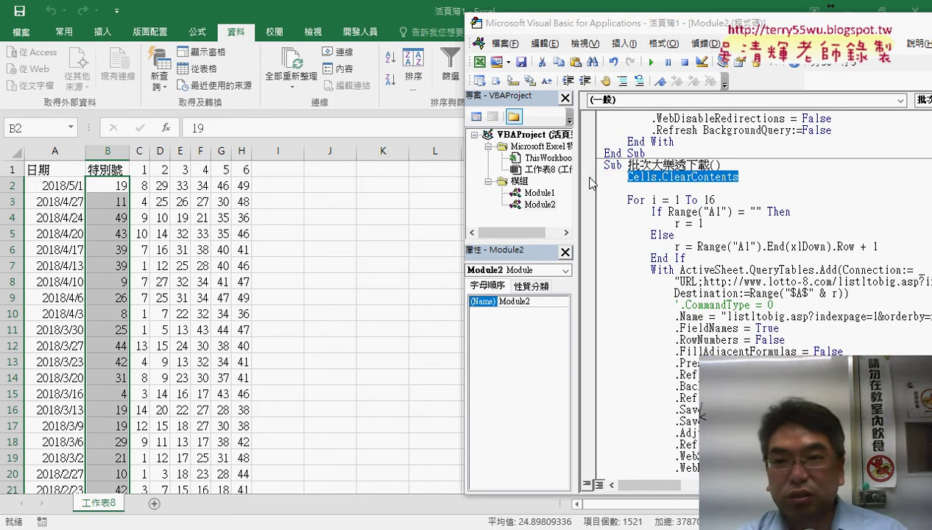
drag(661, 30, 287, 24)
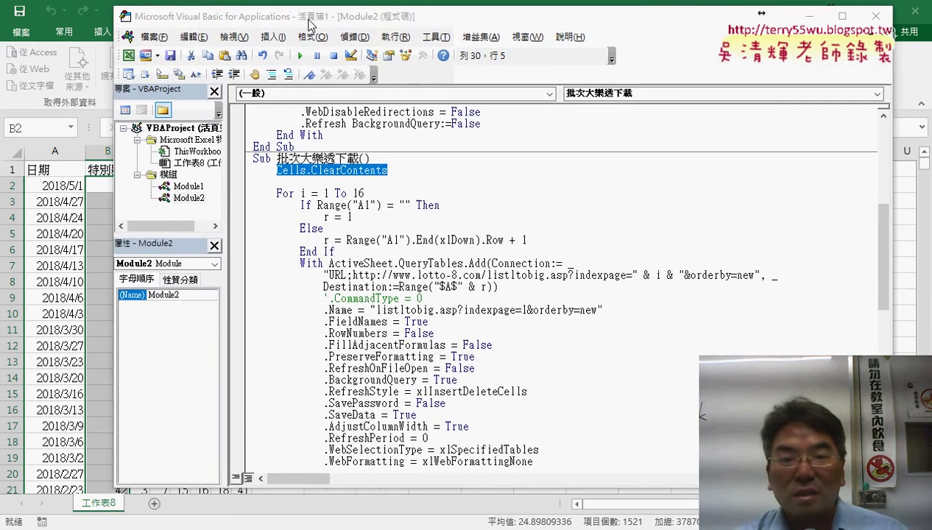
- Ctrl-drag the word 資料剖析 from its Call line onto the '3 comment line
click(417, 194)
click(381, 171)
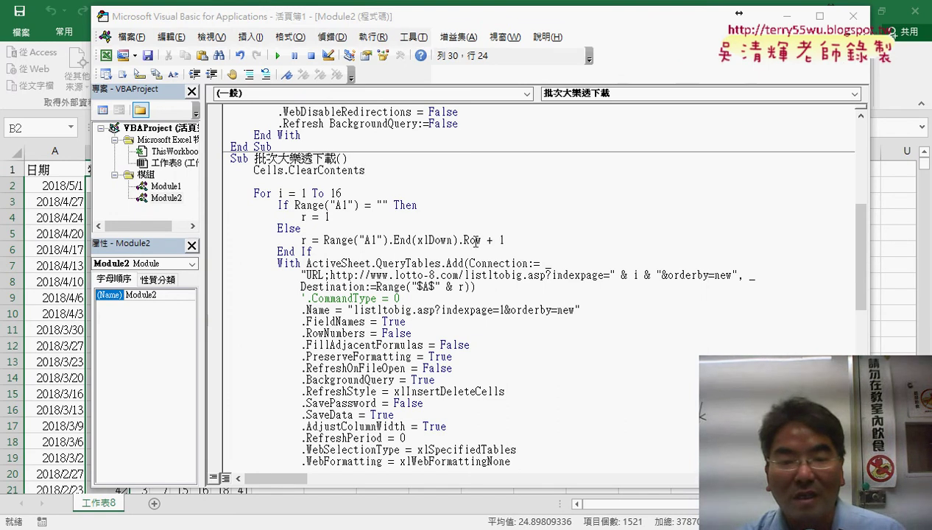
scroll(467, 234, down, 8)
click(297, 294)
mouse_move(318, 309)
mouse_down()
mouse_move(284, 309)
mouse_move(289, 300)
mouse_up()
mouse_move(332, 333)
mouse_down()
mouse_move(284, 333)
mouse_move(266, 321)
mouse_up()
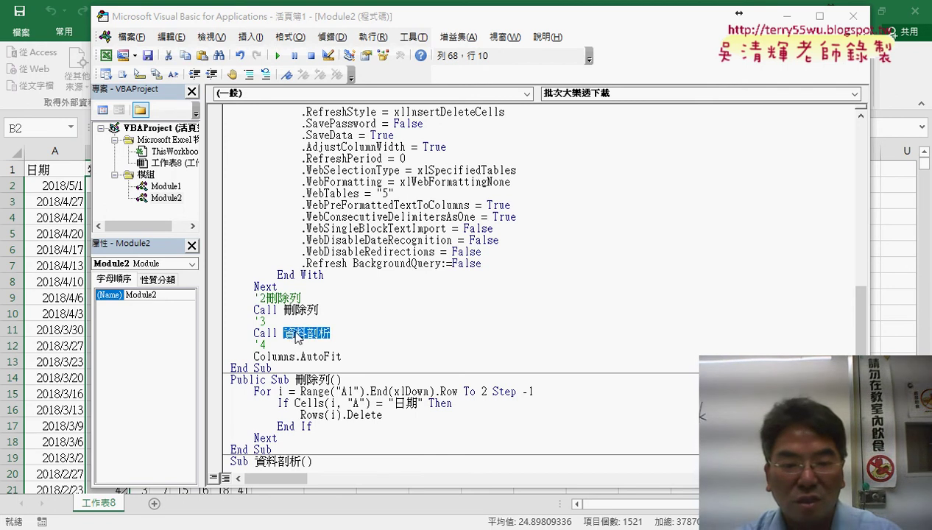
- Review the step 4 and '3資料剖析 comment lines in the macro code
click(313, 346)
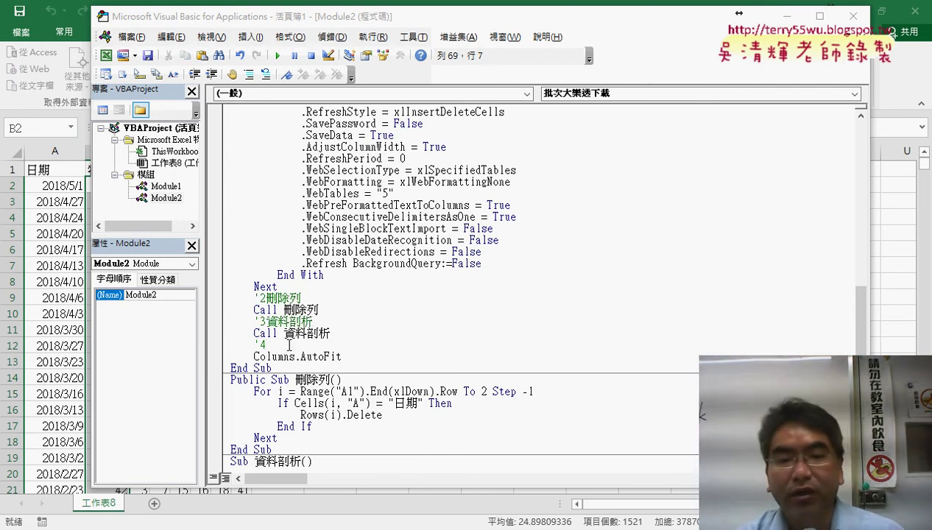
click(313, 380)
click(301, 321)
scroll(313, 289, down, 2)
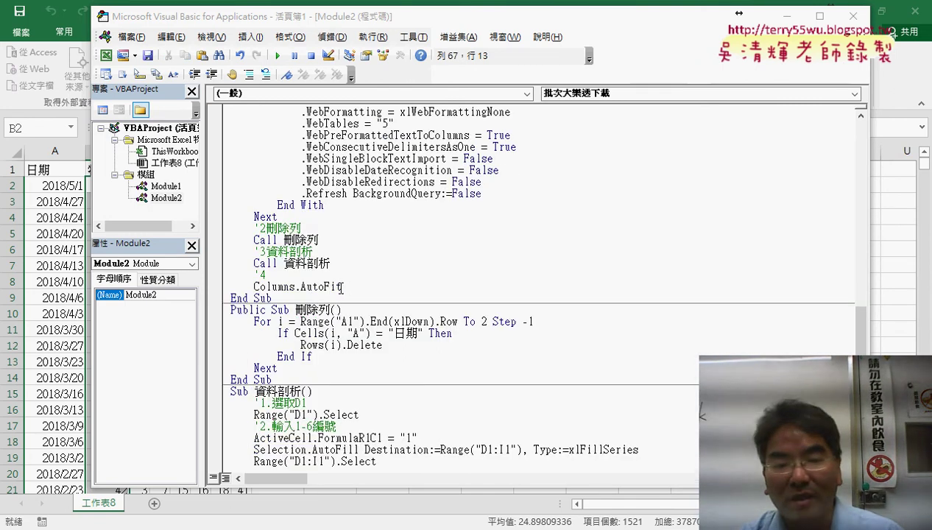
drag(341, 287, 253, 287)
scroll(361, 318, up, 3)
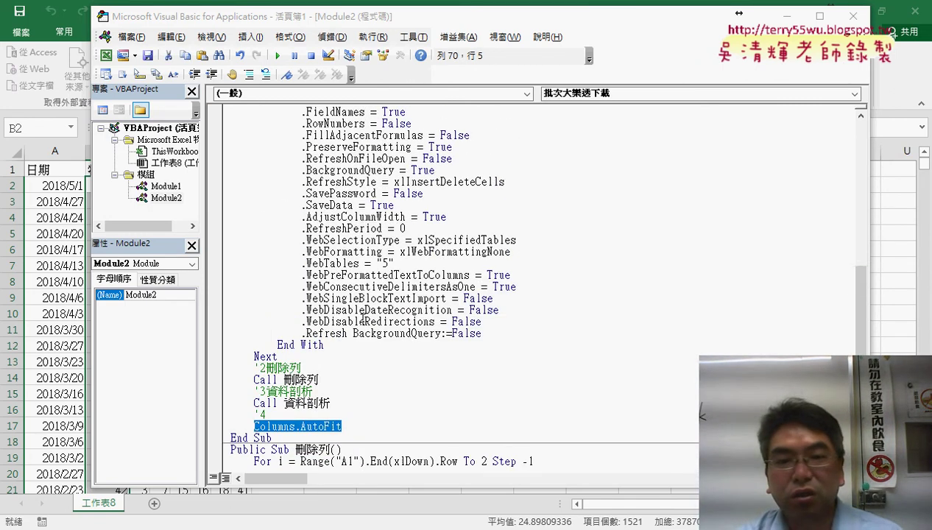
scroll(361, 318, up, 5)
scroll(361, 318, up, 3)
- Highlight the ClearContents method and shift the code editor right to show the sheet
drag(365, 205, 254, 207)
click(284, 206)
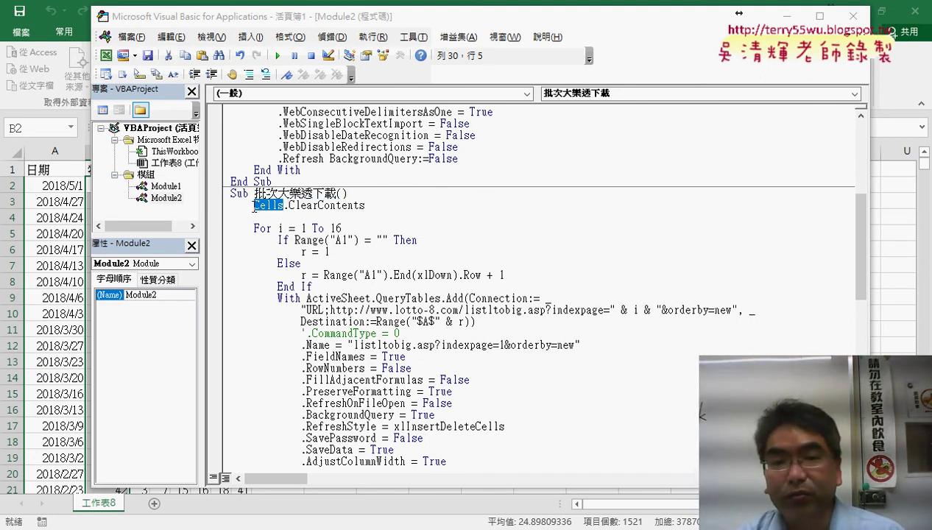
drag(365, 206, 284, 206)
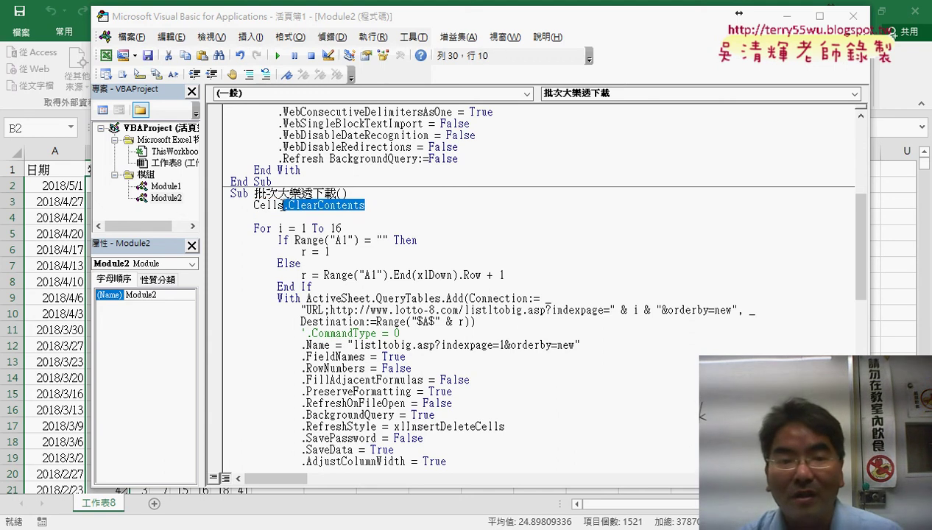
drag(355, 17, 493, 15)
- Run the 批次大樂透下載 macro and move the editor aside to reveal the refreshed sheet
click(506, 202)
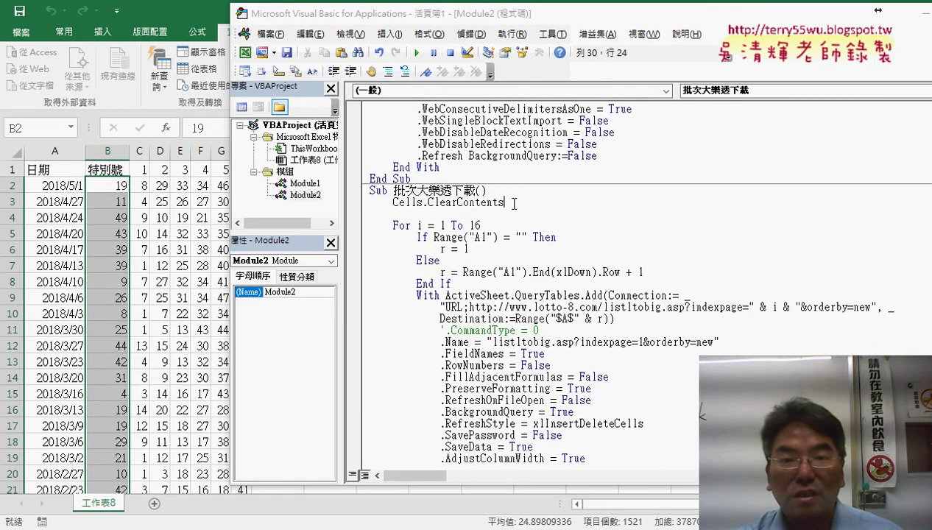
click(417, 53)
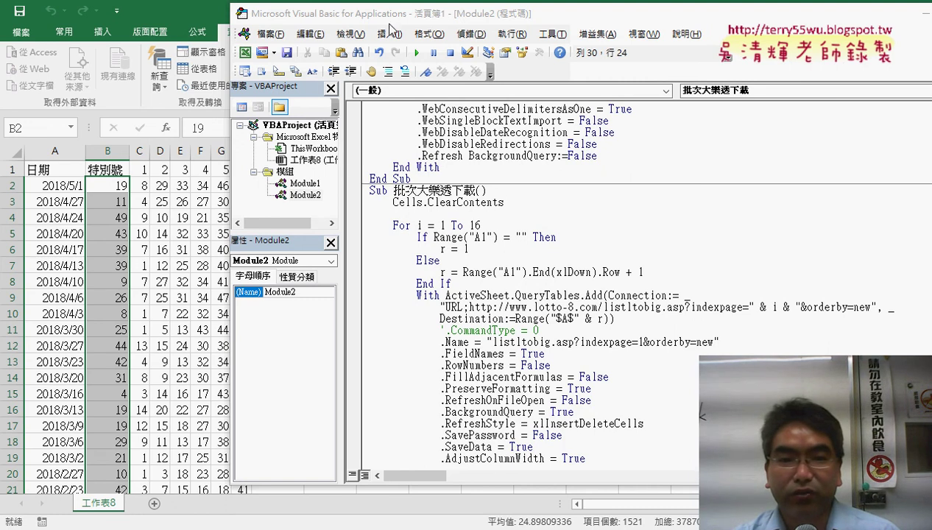
drag(388, 13, 457, 39)
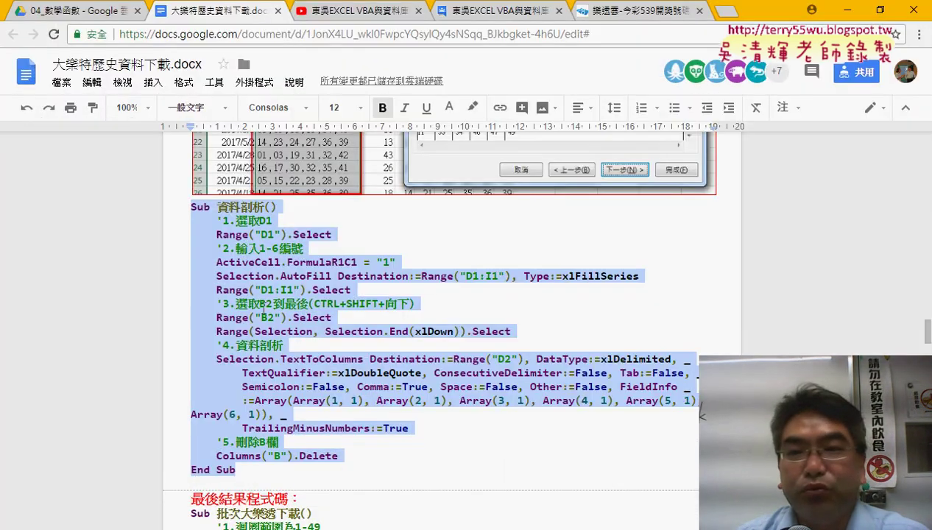
- Switch to the 樂透雲 今彩539 draw history tab in Chrome
click(642, 14)
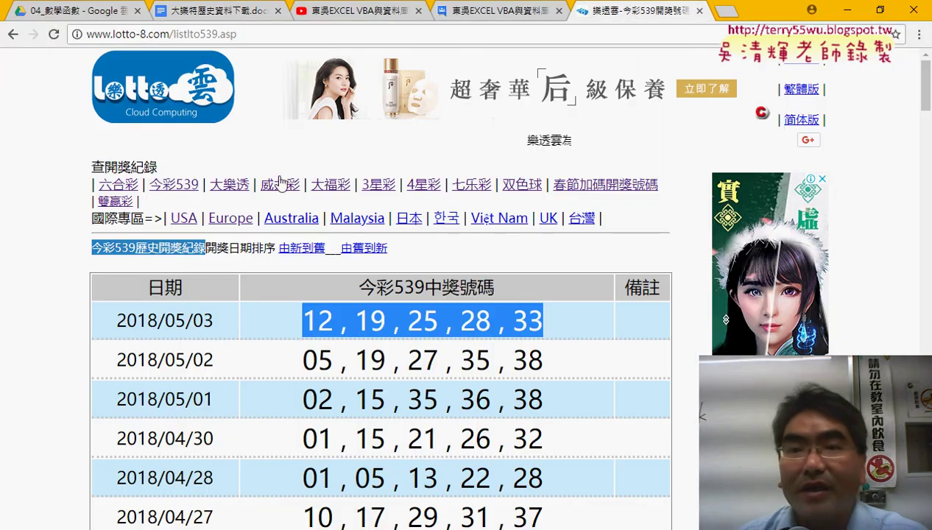